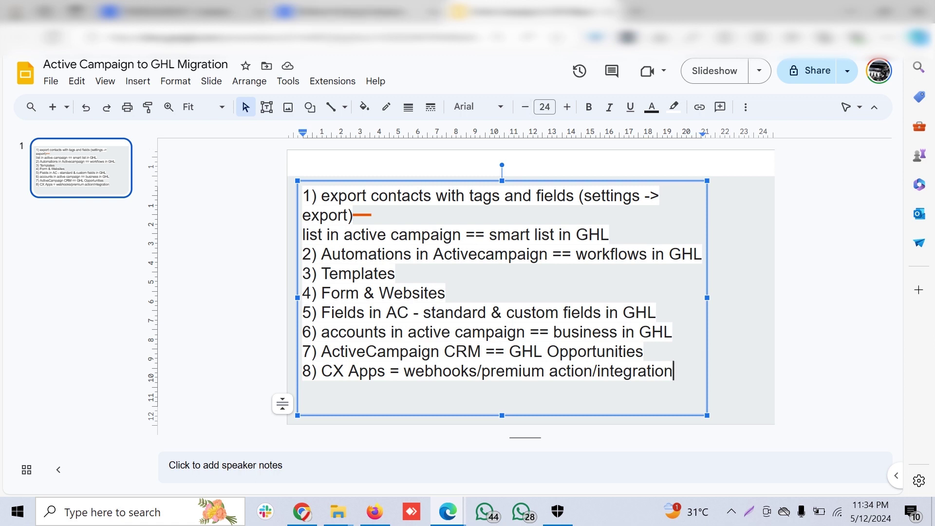
- Examine the ActiveCampaign pricing page, comparing the prices, contact limits and included features of the Lite, Plus, Professional and Enterprise marketing plans
click(354, 12)
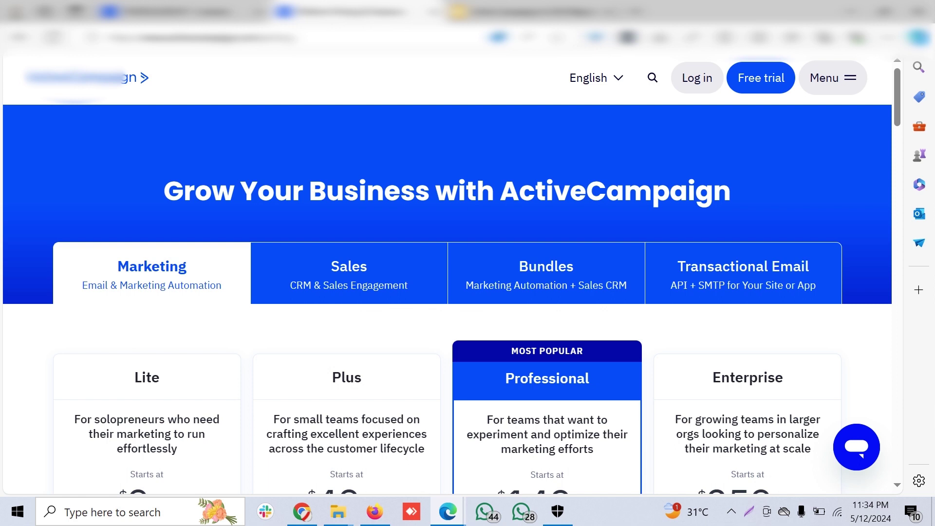
scroll(448, 292, down, 1)
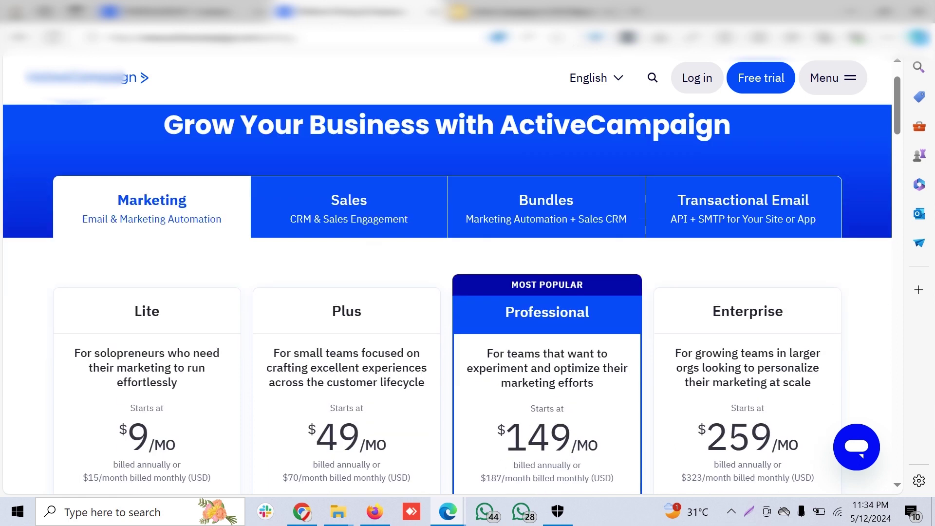
scroll(447, 292, down, 2)
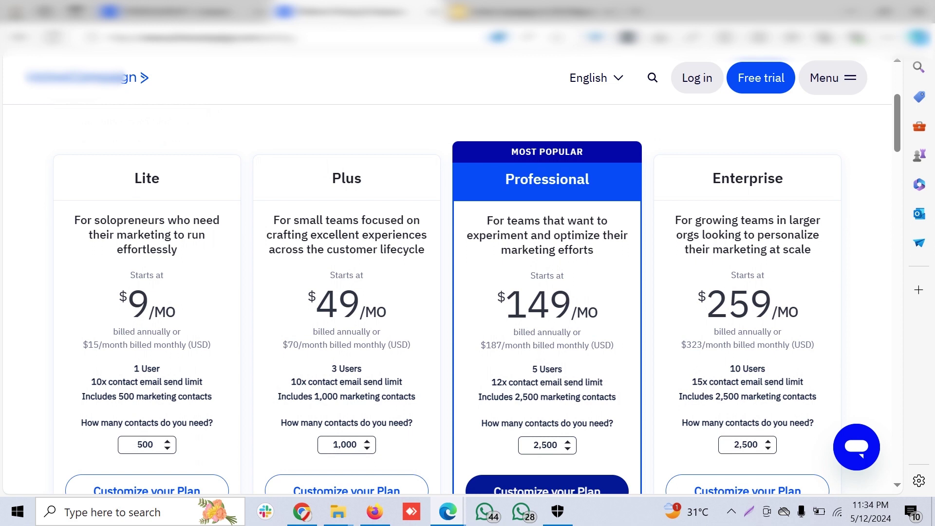
scroll(477, 292, down, 1)
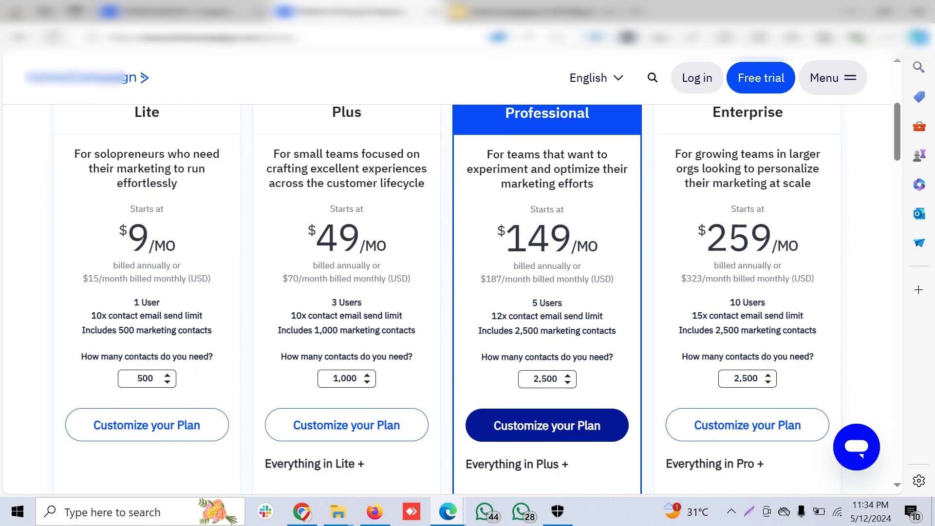
scroll(447, 292, up, 2)
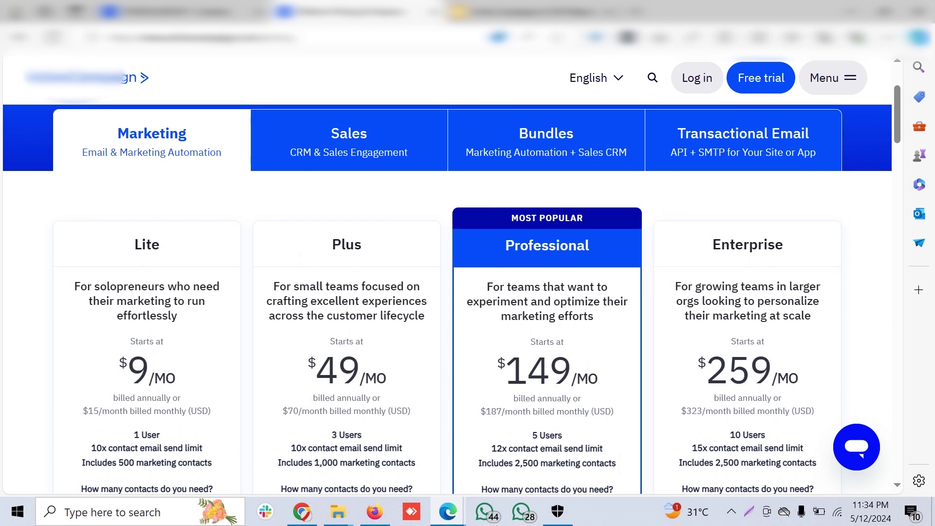
scroll(447, 292, down, 6)
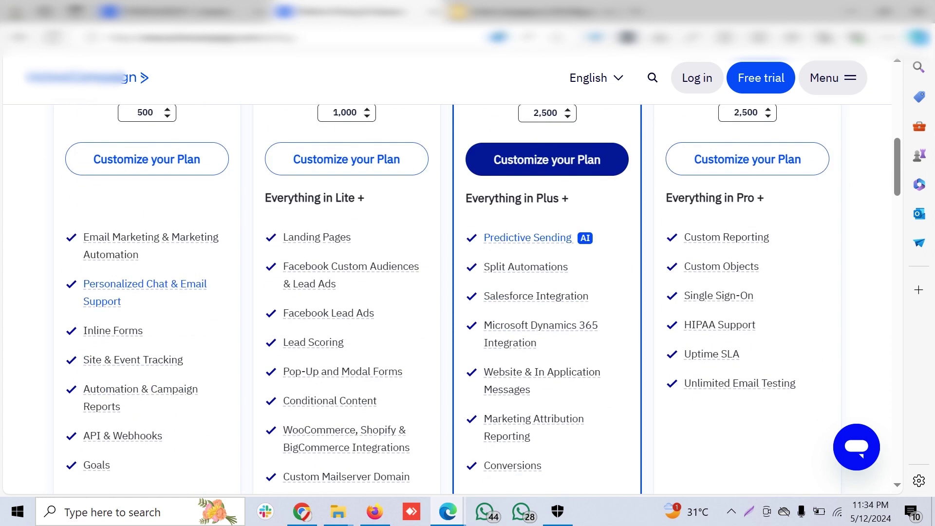
scroll(447, 292, up, 5)
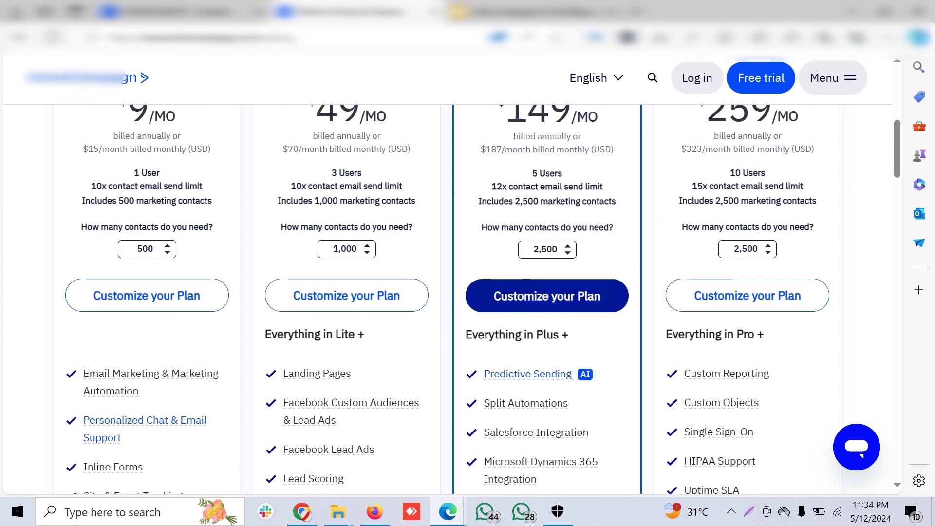
scroll(447, 292, down, 5)
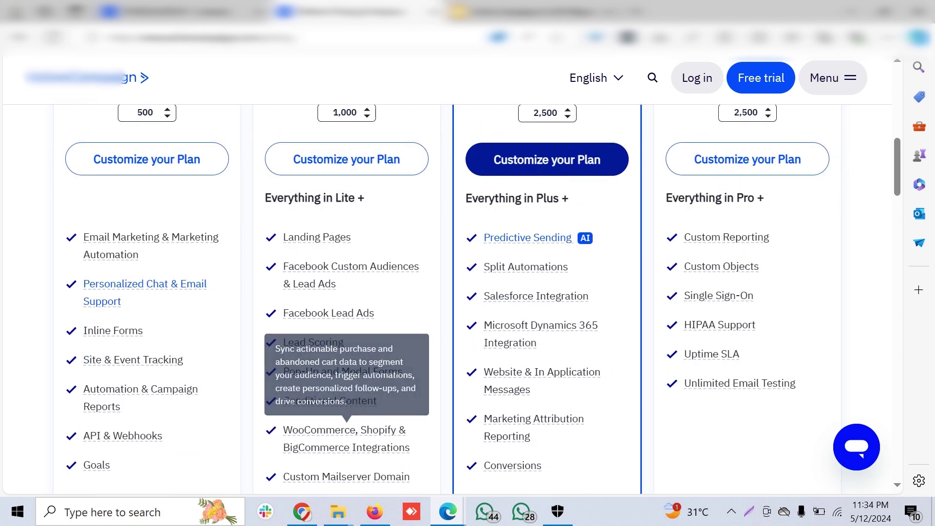
scroll(312, 341, up, 6)
scroll(447, 292, down, 2)
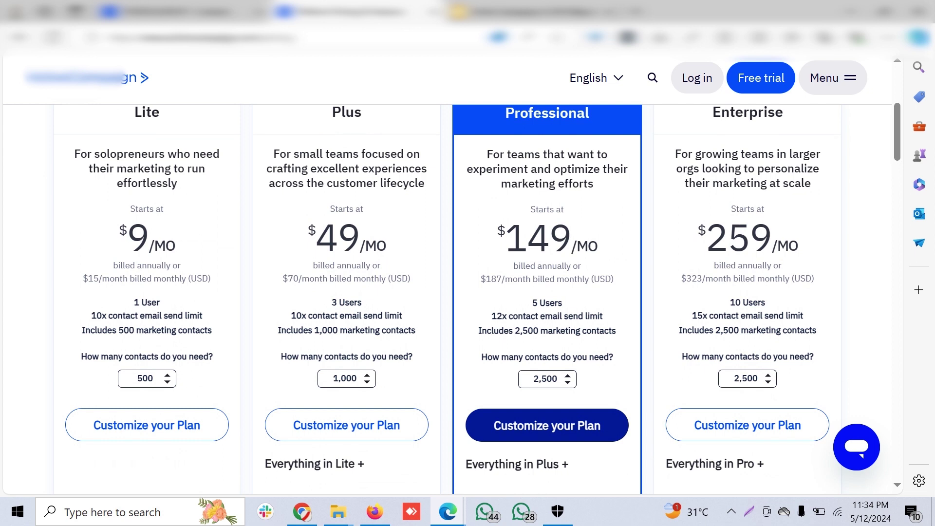
scroll(447, 292, down, 3)
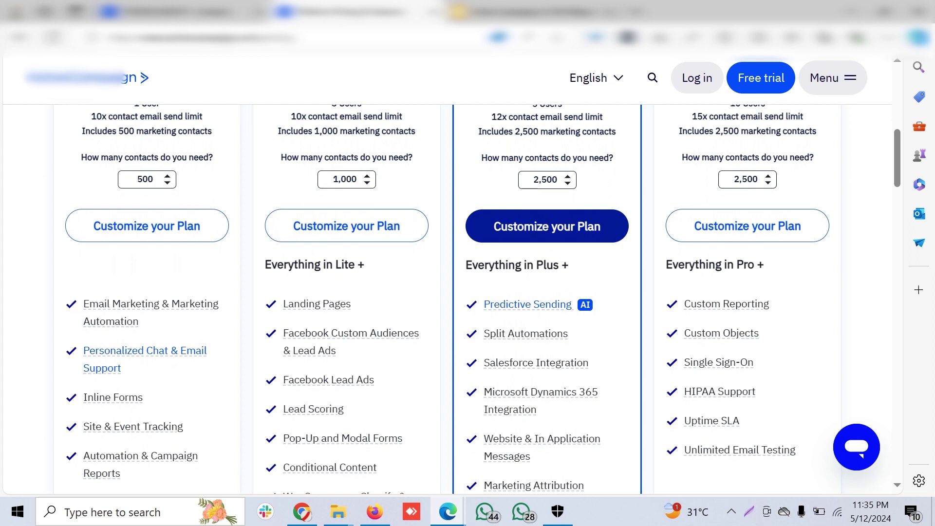
scroll(447, 293, up, 3)
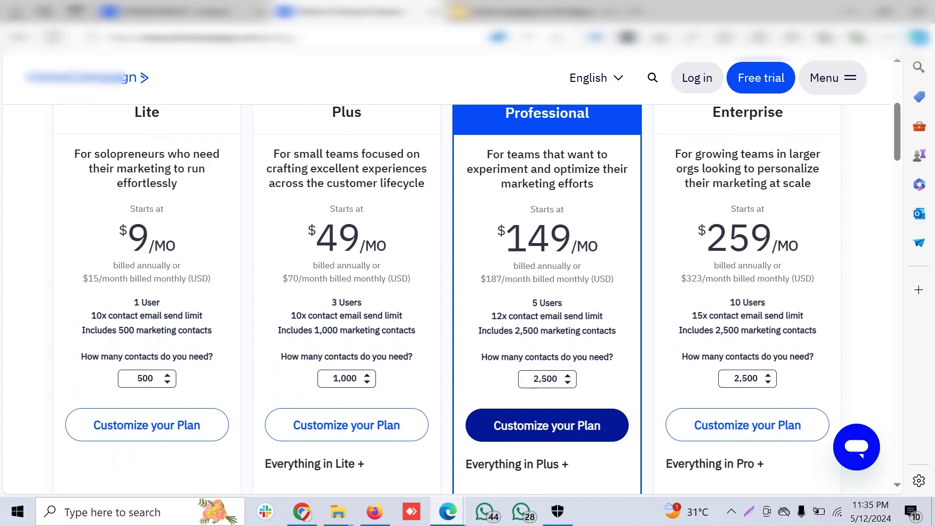
scroll(447, 292, down, 6)
scroll(447, 292, up, 2)
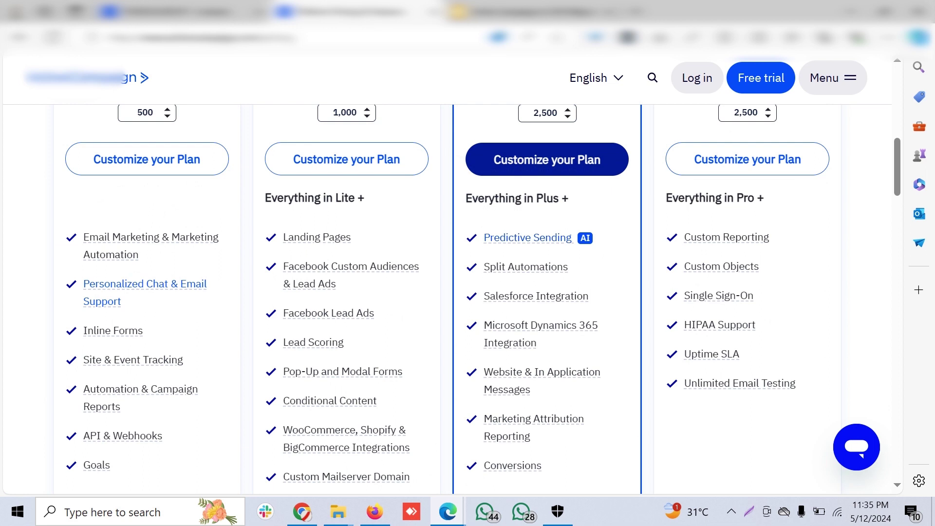
scroll(447, 292, up, 2)
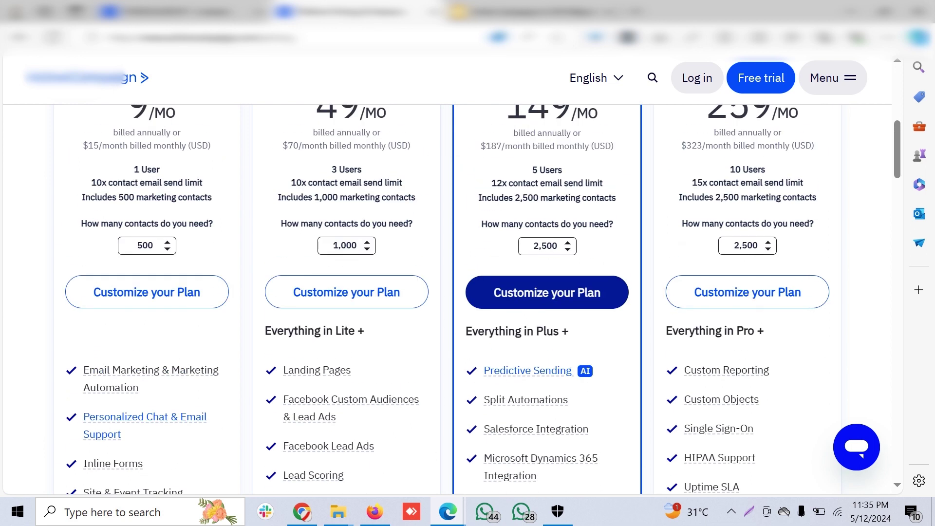
scroll(548, 246, down, 1)
scroll(548, 246, up, 4)
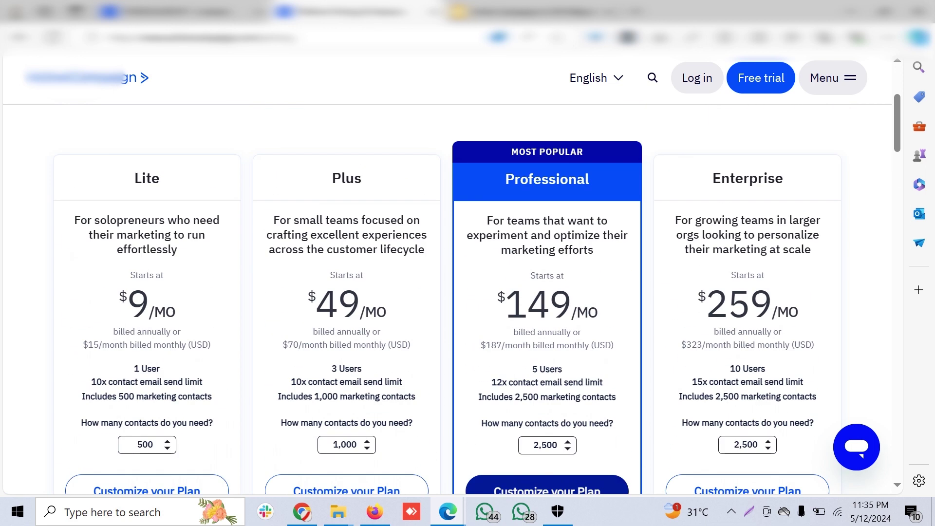
scroll(547, 246, down, 5)
scroll(548, 246, down, 1)
scroll(548, 246, up, 6)
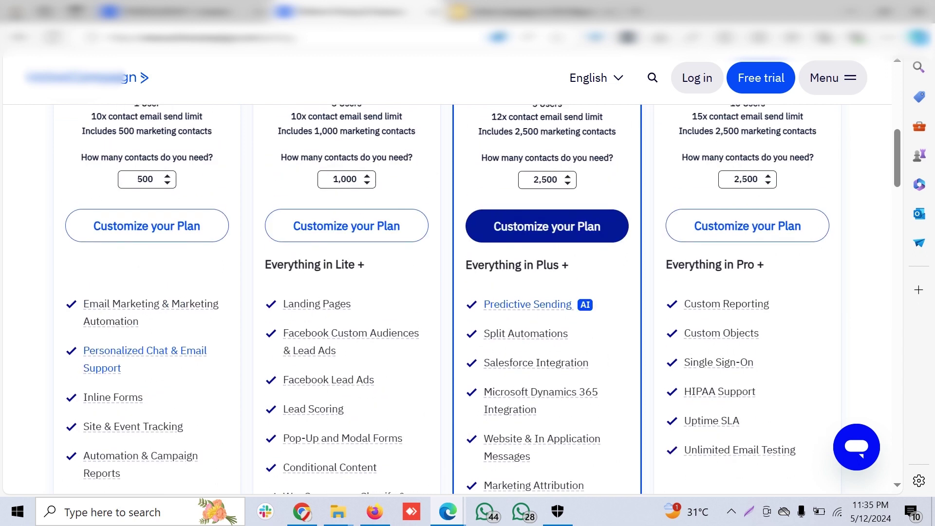
scroll(547, 246, down, 7)
scroll(547, 246, down, 3)
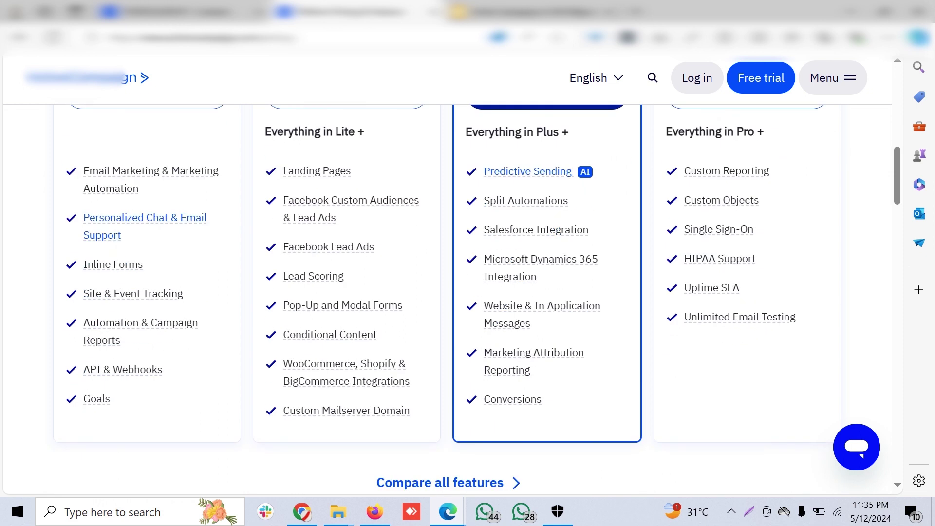
scroll(548, 246, up, 12)
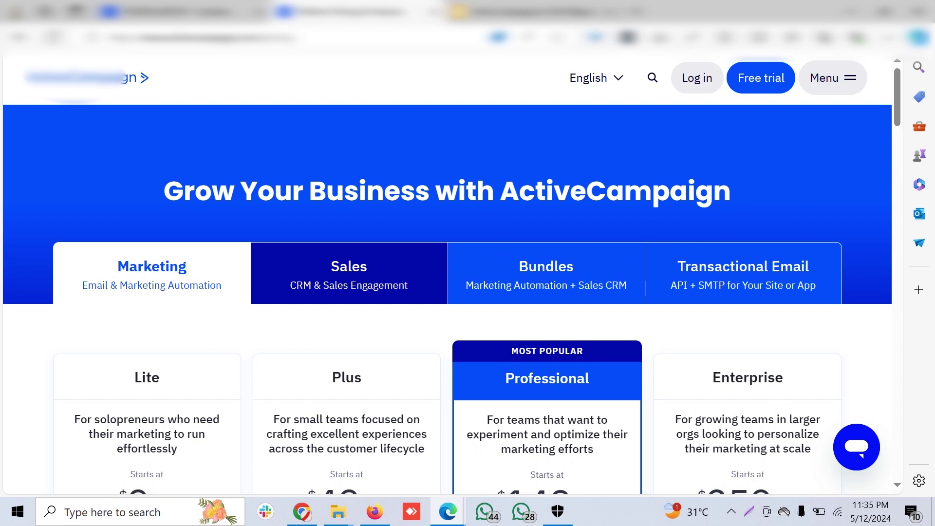
- Go through the ActiveCampaign contacts list and select all contacts shown on the page
click(523, 12)
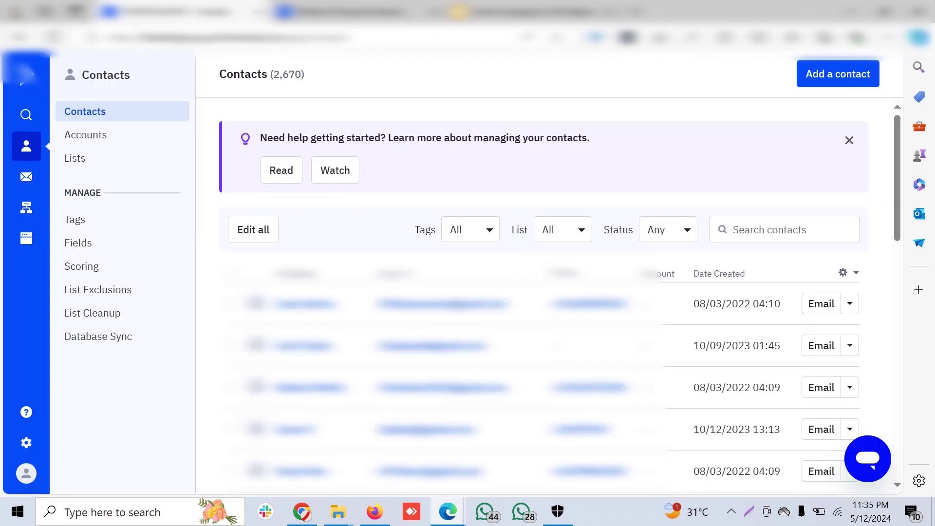
scroll(548, 296, down, 1)
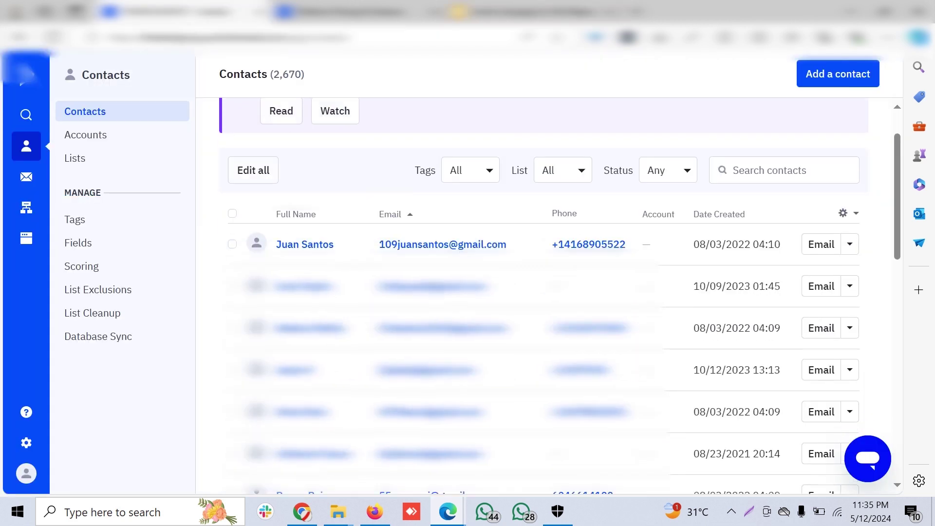
scroll(548, 296, up, 1)
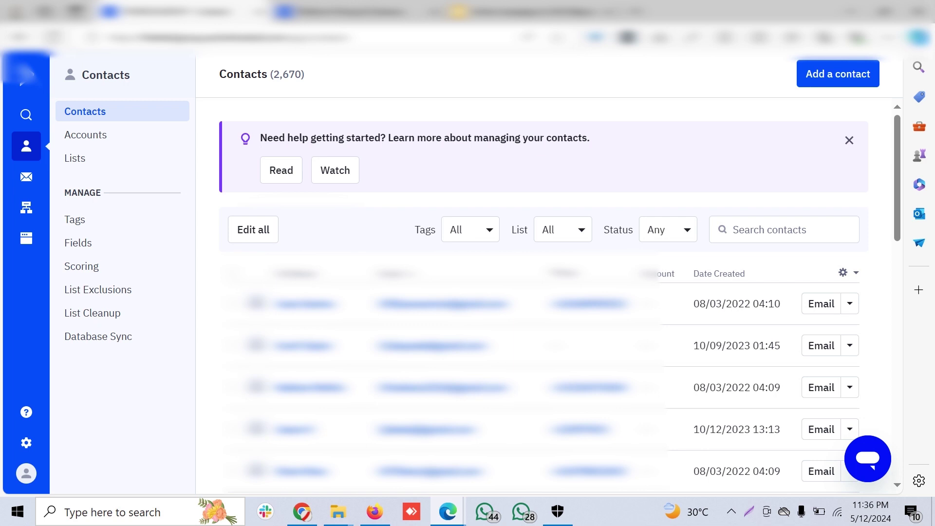
click(232, 273)
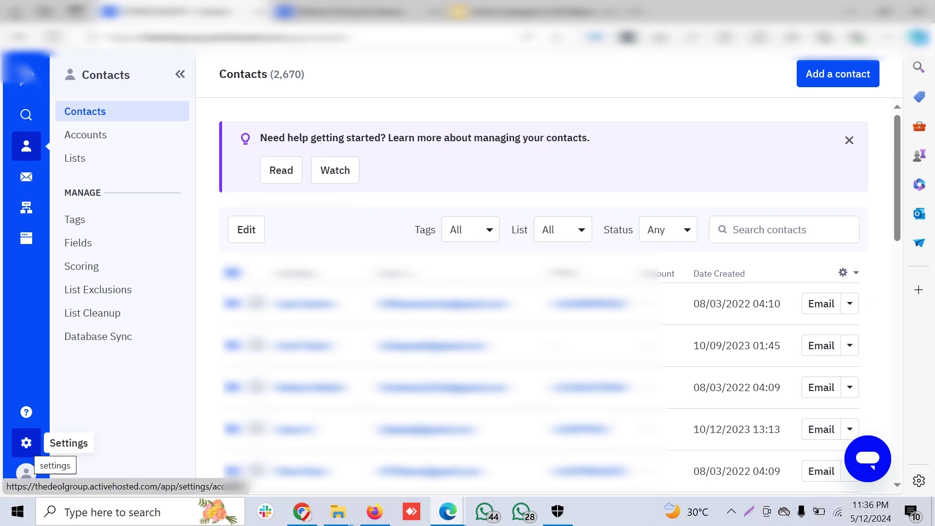
- View the export status in the ActiveCampaign account settings
click(26, 442)
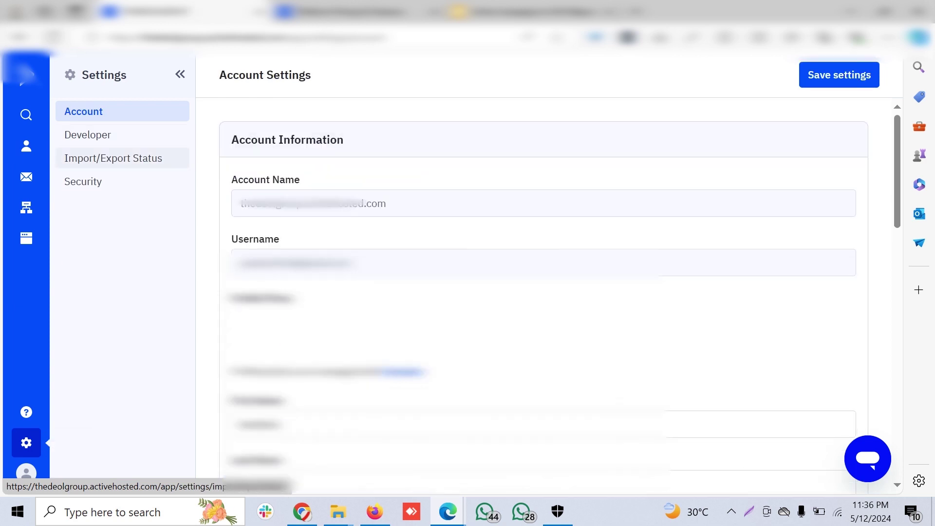
click(113, 158)
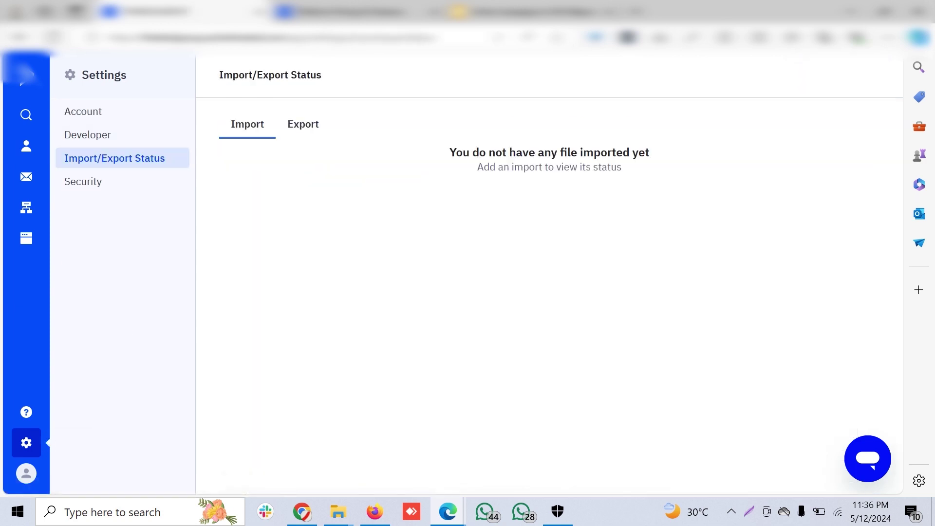
click(302, 124)
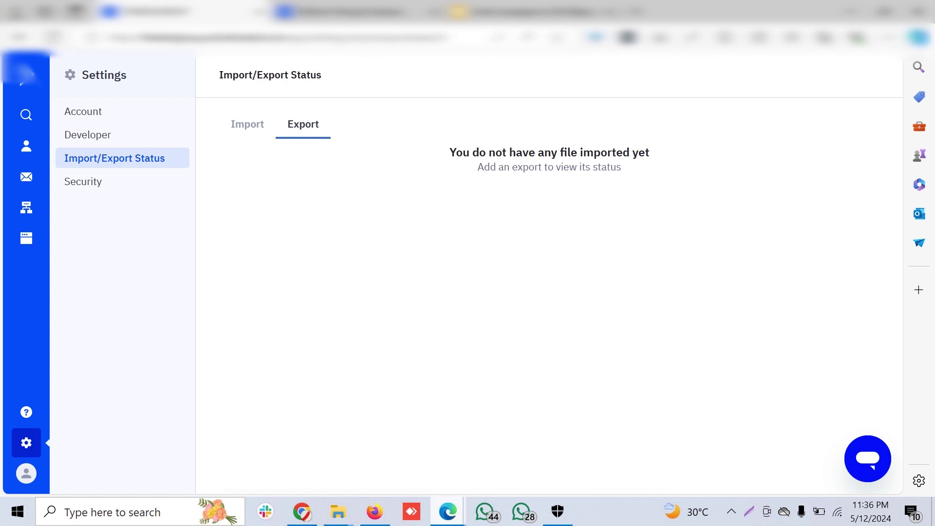
- Switch to GoHighLevel in Firefox, leave the email template editor and view the contacts' smart lists
mouse_move(375, 512)
click(374, 453)
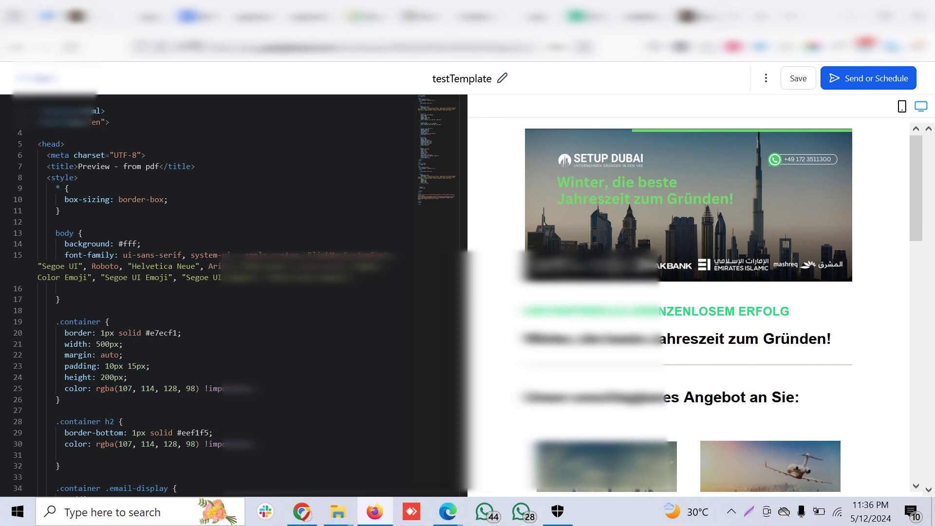
click(43, 78)
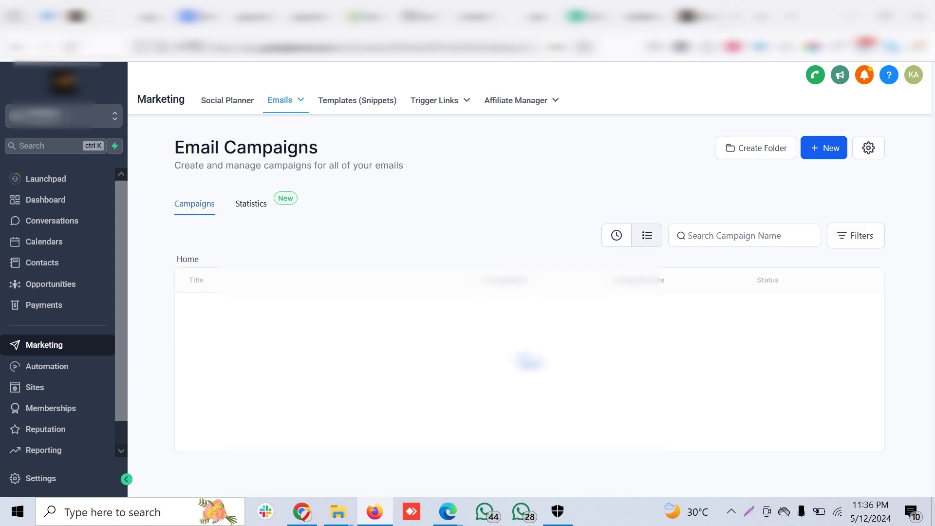
click(42, 263)
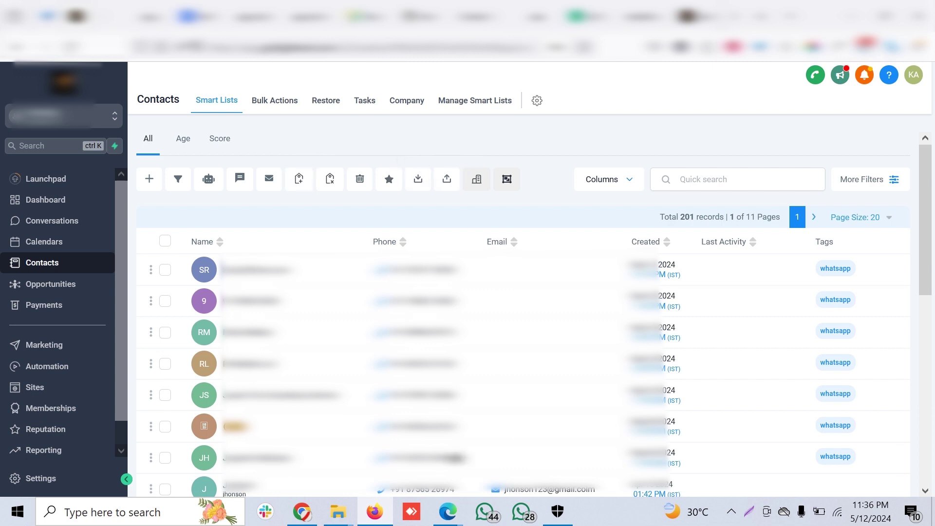
- Switch back to ActiveCampaign in Edge and view the Accounts list under Contacts
mouse_move(448, 511)
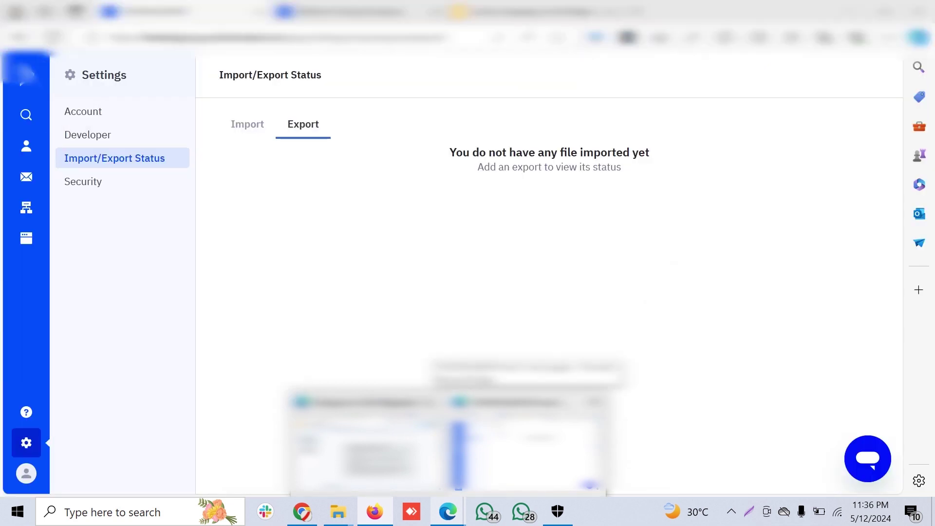
click(526, 453)
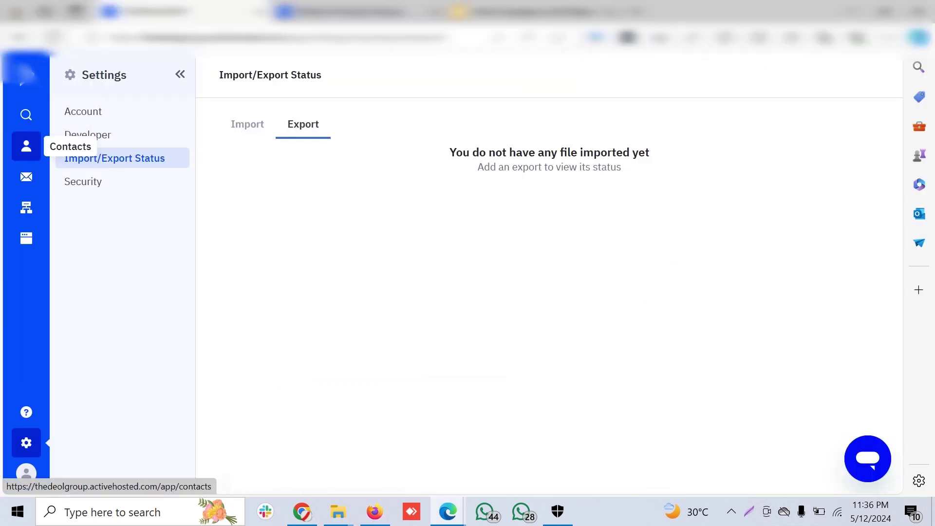
click(26, 146)
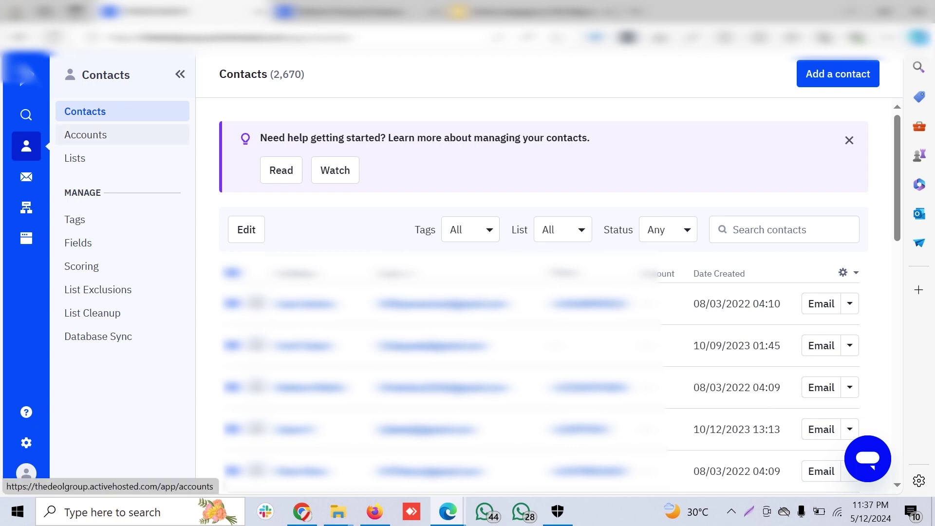
click(85, 135)
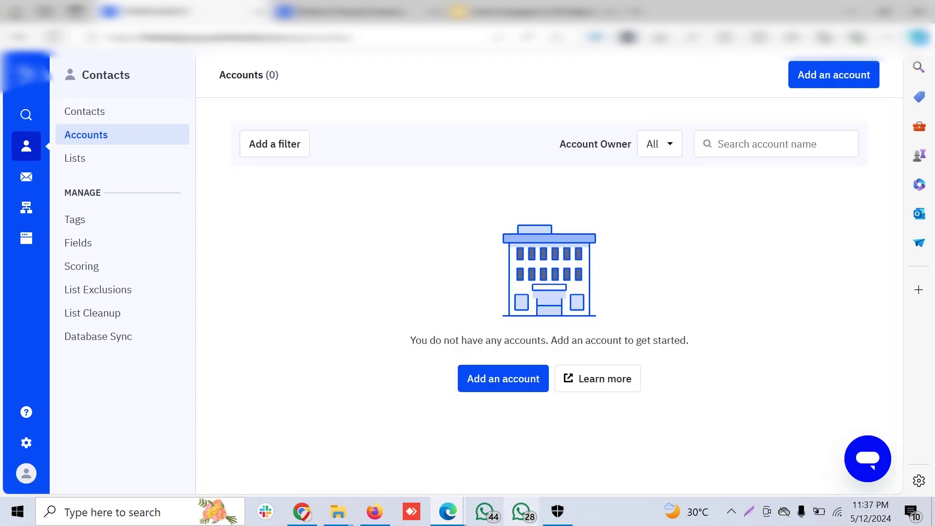
- Check the migration outline slide against the Company list in GoHighLevel's contacts, and return to the slide
click(532, 11)
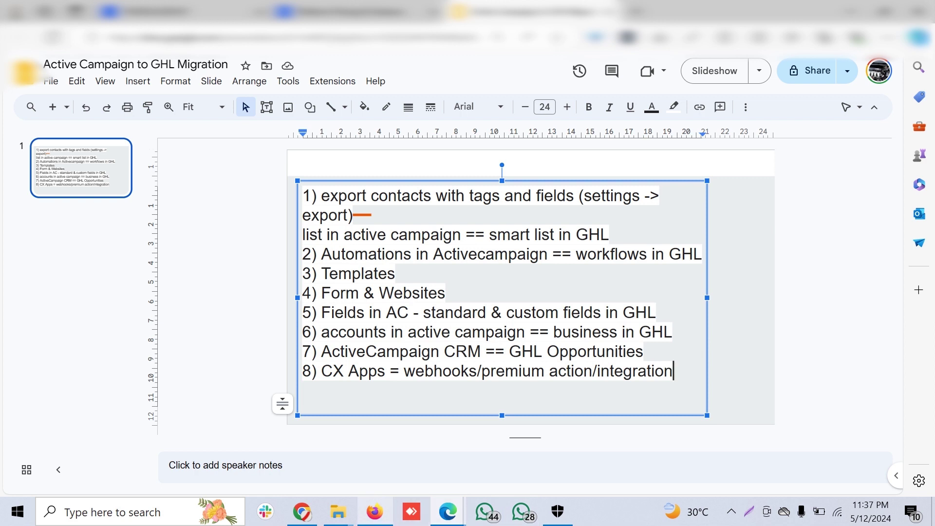
mouse_move(374, 512)
click(375, 444)
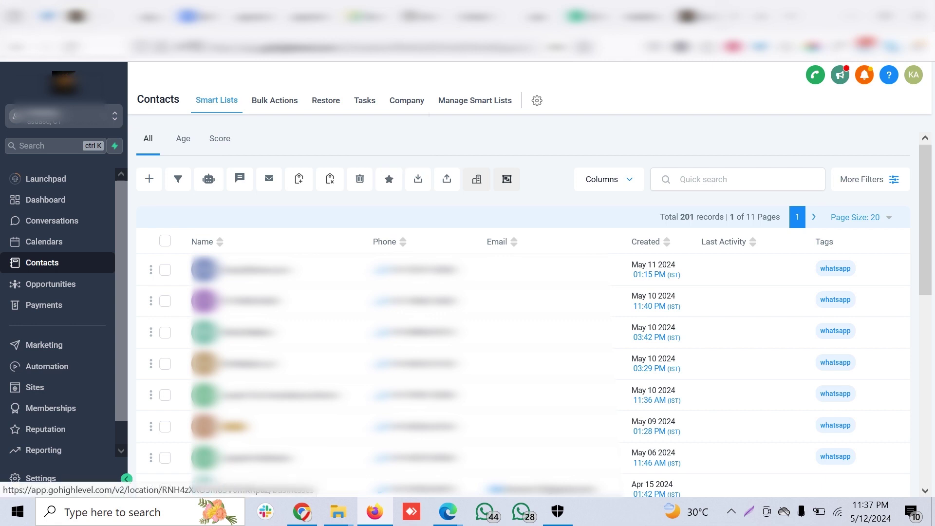
click(406, 101)
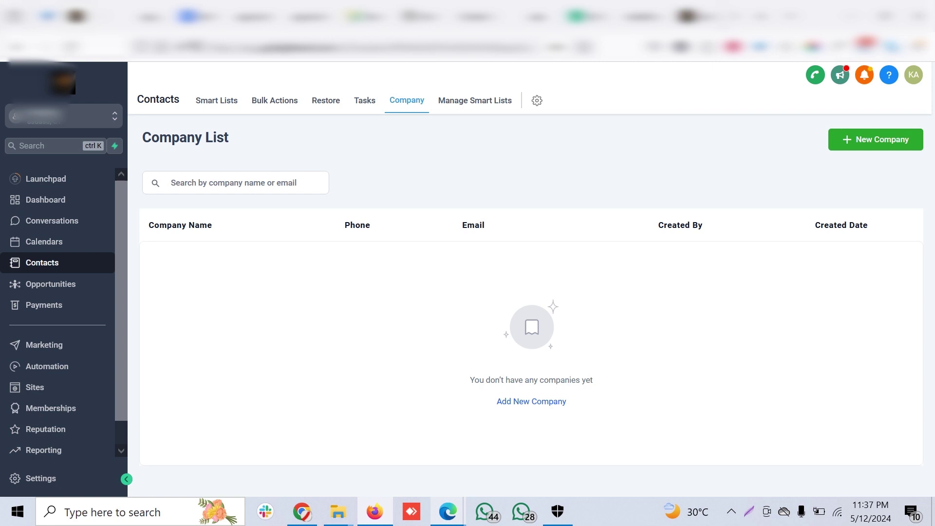
mouse_move(448, 511)
click(539, 441)
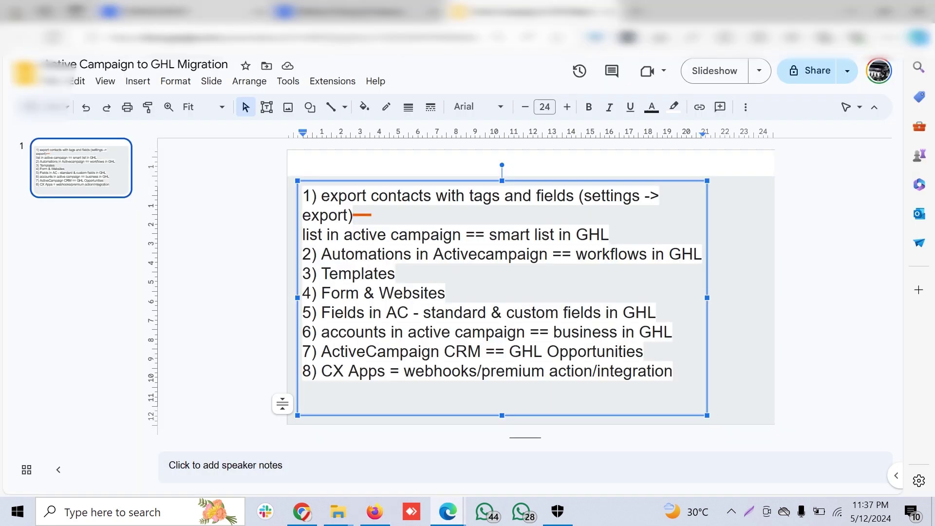
- View the contact Lists page in ActiveCampaign, and switch to GoHighLevel in Firefox to compare it with the contacts' Smart Lists
key(ctrl+Tab)
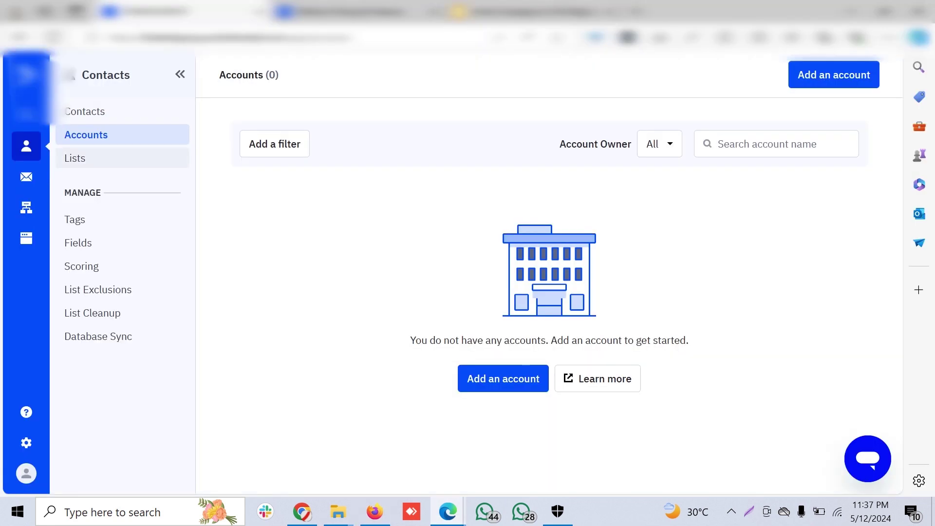
click(74, 158)
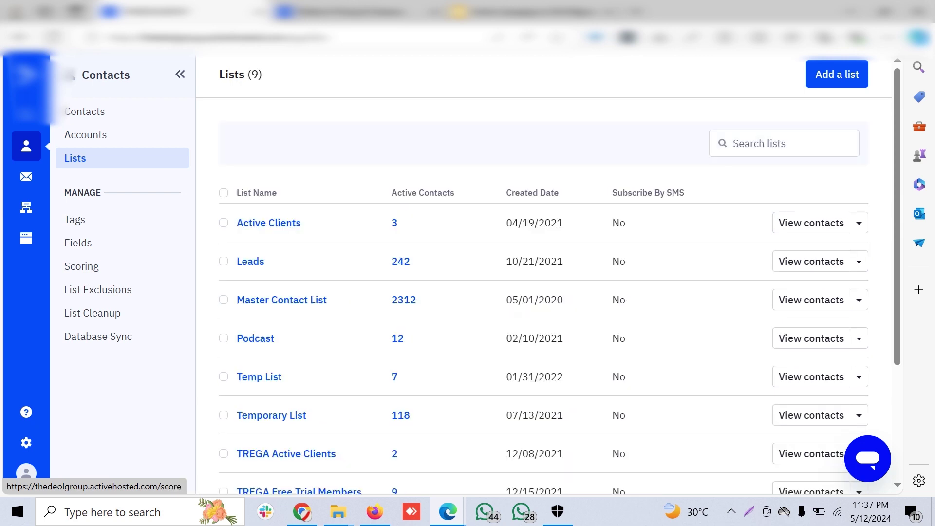
click(375, 511)
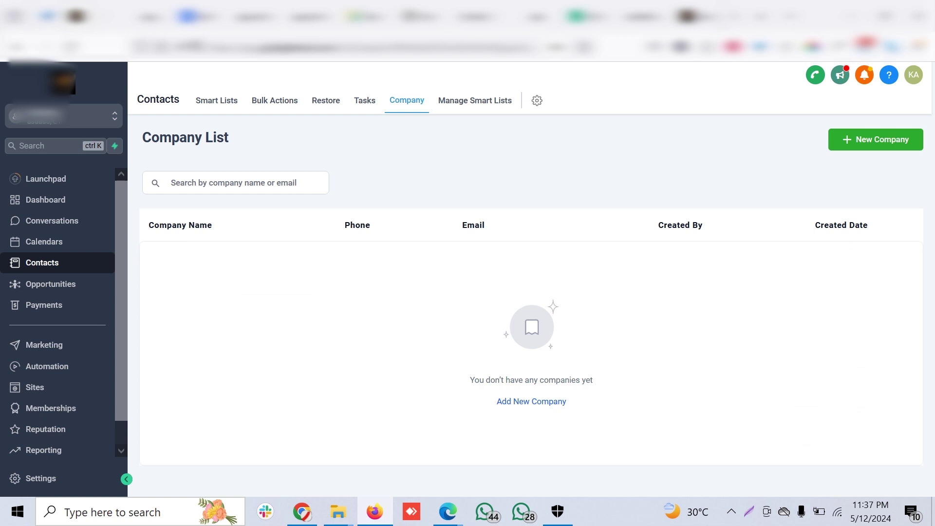
click(217, 101)
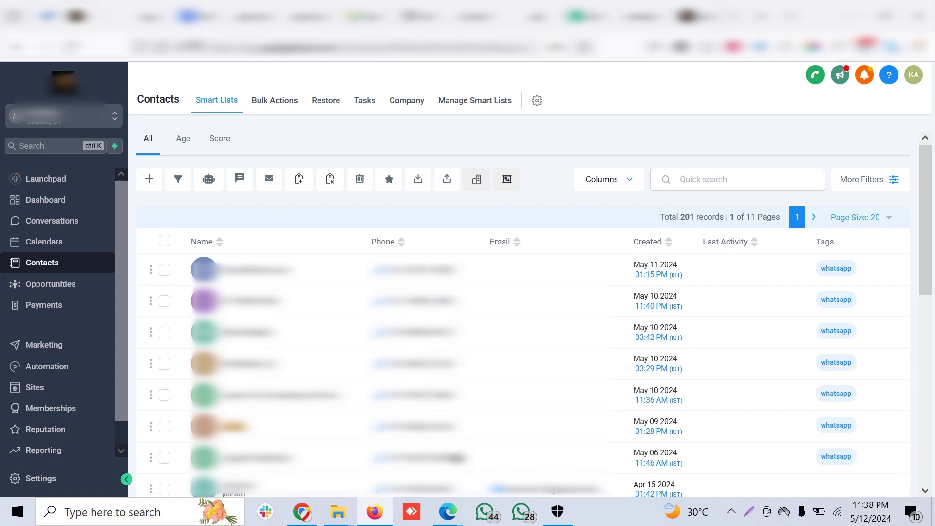
- Switch back to ActiveCampaign in Edge, open the contact Fields page and check it against the migration outline slide
mouse_move(447, 512)
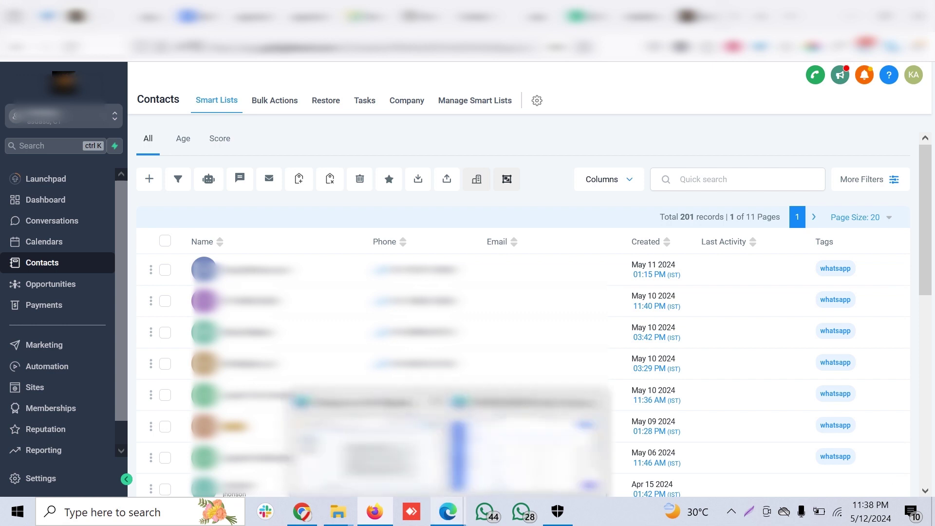
click(529, 446)
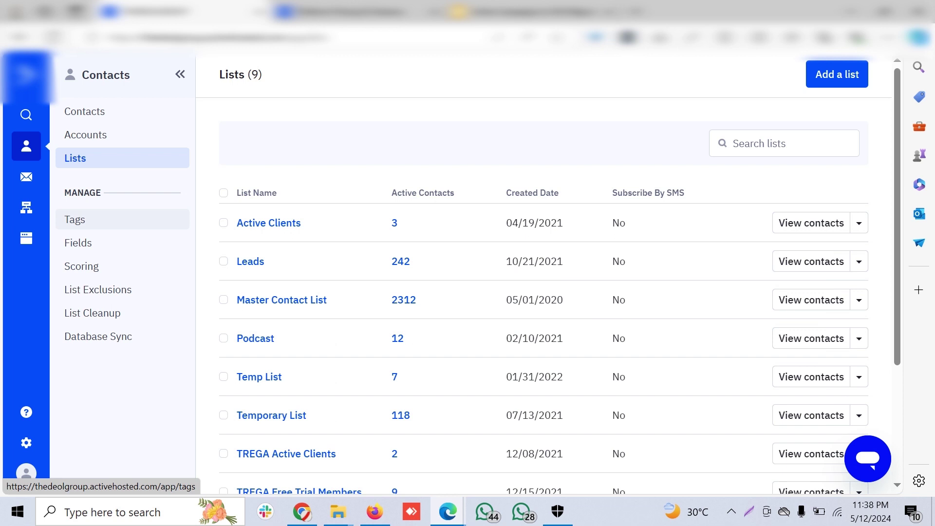
click(75, 220)
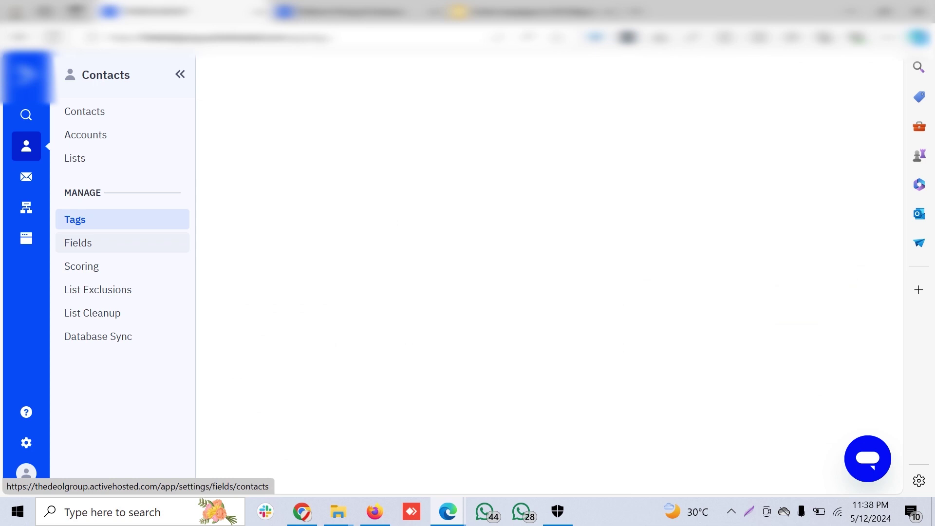
click(78, 243)
click(520, 12)
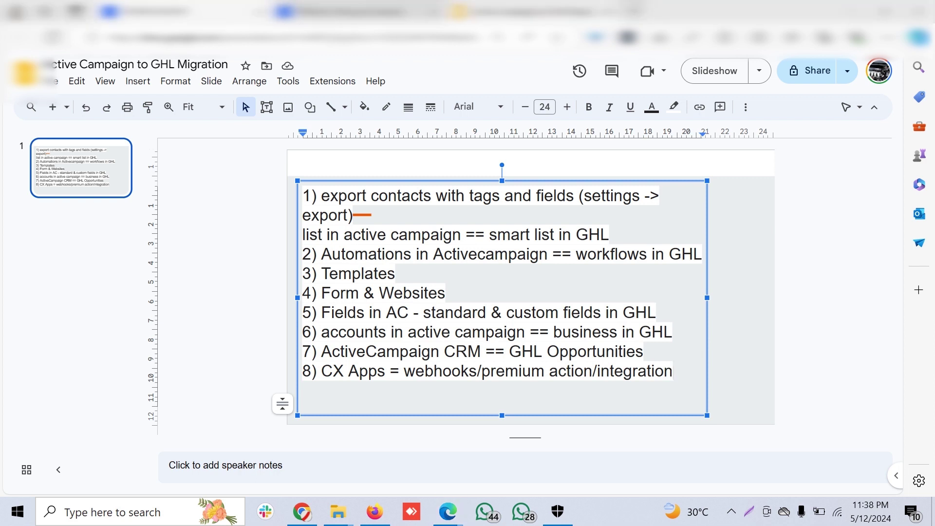
key(ctrl+shift+Tab)
- Examine the standard and custom contact fields in ActiveCampaign's Manage Fields list, down to the Podcast Details group
scroll(544, 297, down, 1)
scroll(544, 297, up, 1)
scroll(850, 263, down, 2)
scroll(850, 263, up, 1)
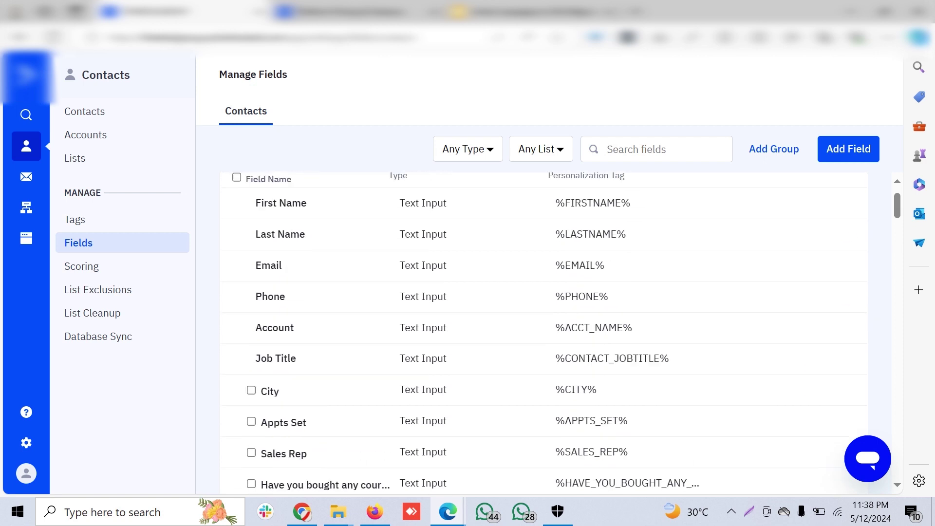
scroll(850, 268, down, 5)
scroll(850, 272, down, 3)
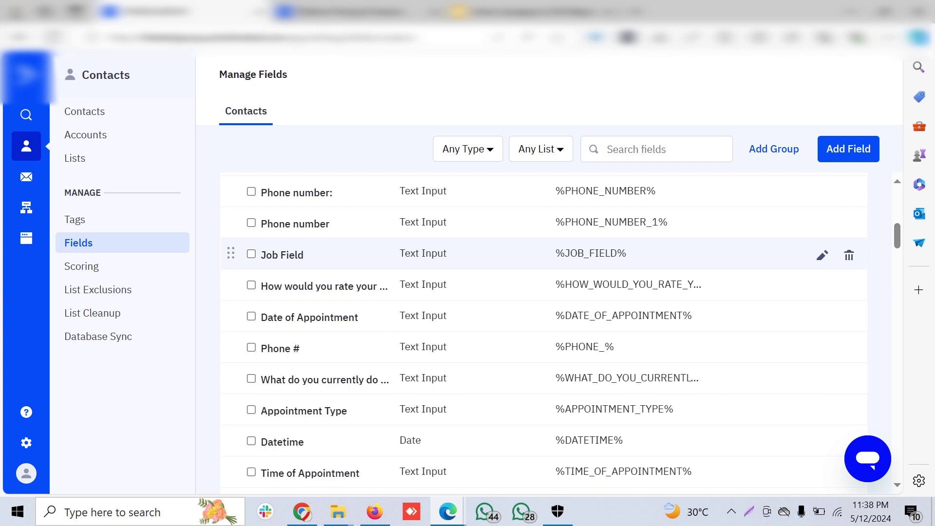
scroll(850, 264, down, 15)
scroll(850, 244, down, 15)
scroll(850, 226, up, 5)
scroll(536, 341, down, 3)
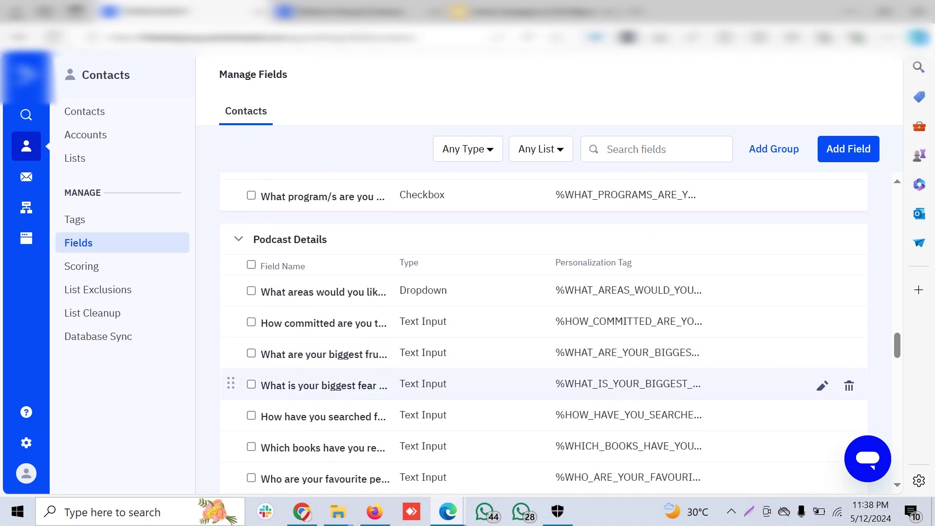
scroll(536, 320, down, 2)
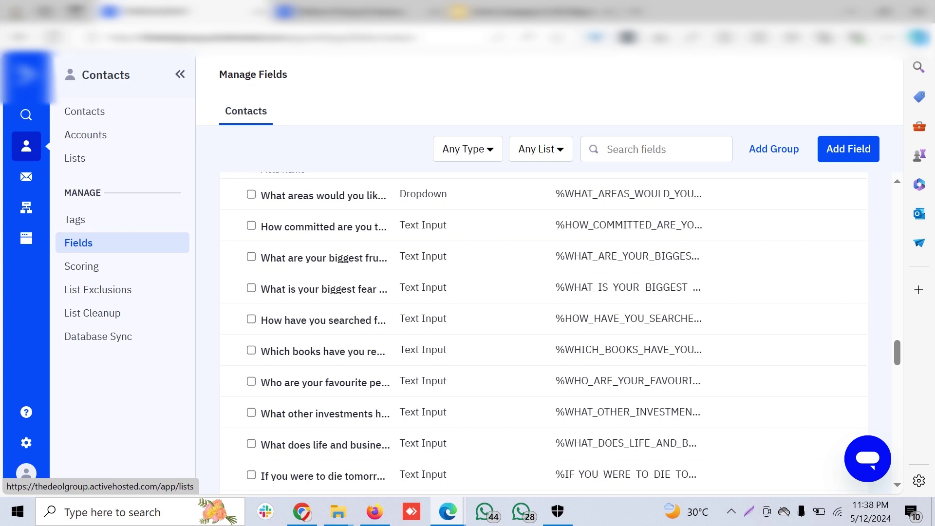
- Switch to the migration outline slide and highlight the Automations and Templates lines
mouse_move(447, 512)
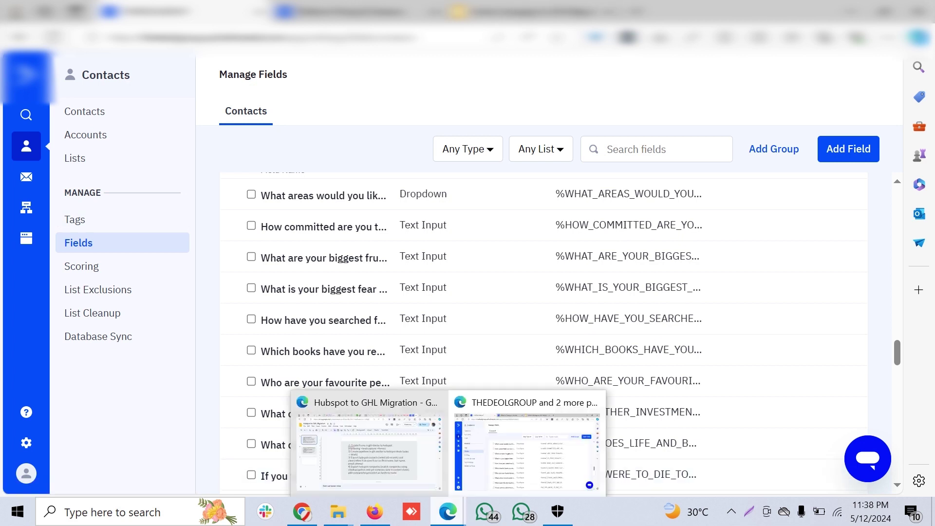
mouse_move(368, 443)
mouse_move(375, 512)
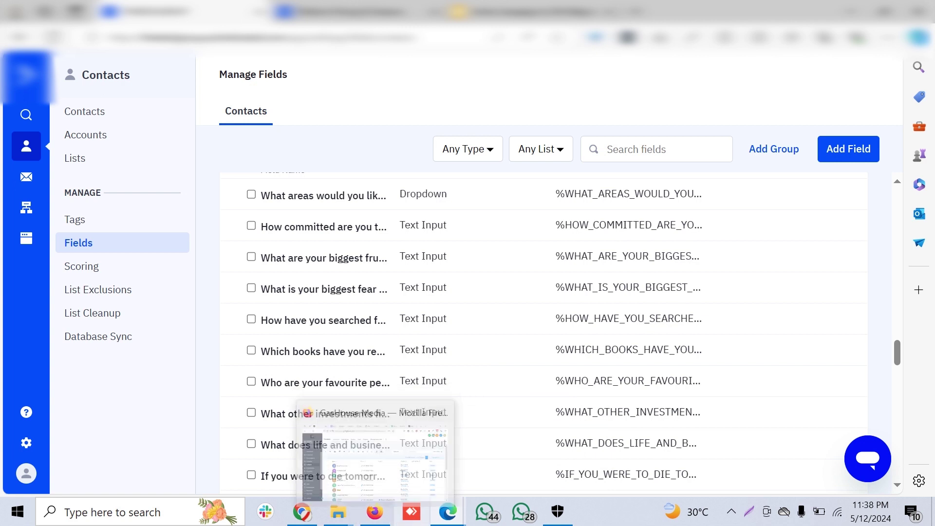
click(369, 443)
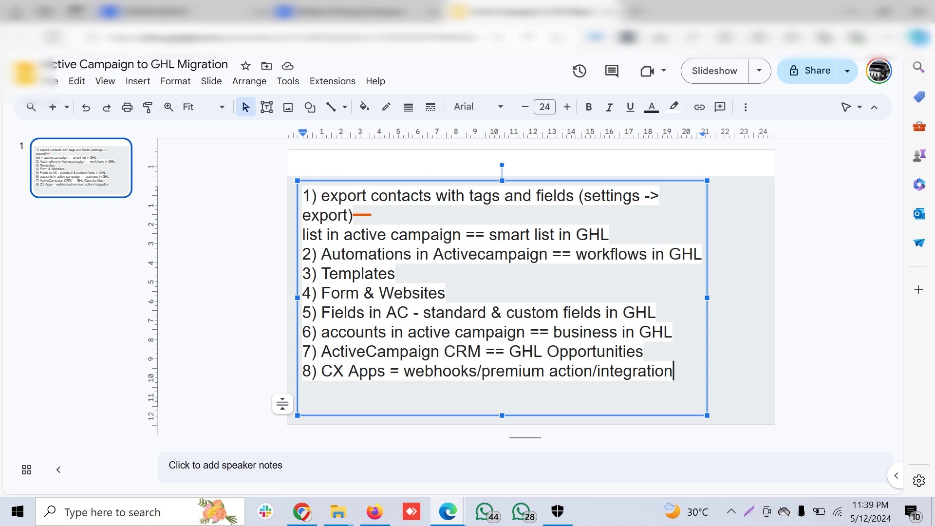
drag(396, 273, 333, 254)
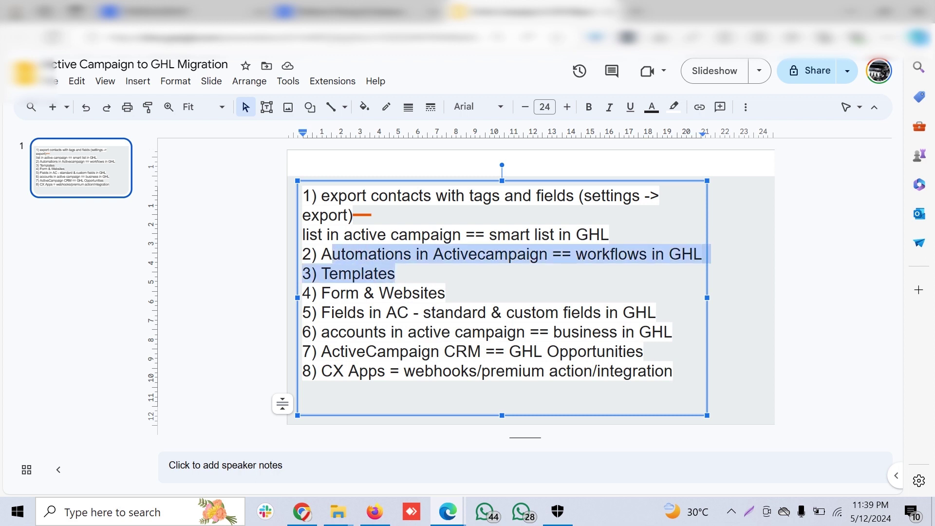
- Return to ActiveCampaign and open the "motherday (Copy)" campaign from the Campaigns list
mouse_move(448, 512)
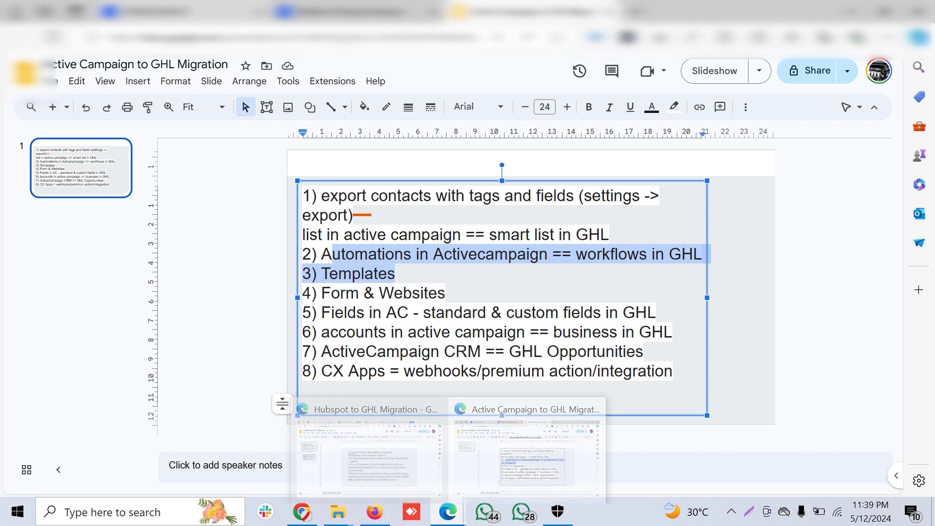
click(370, 458)
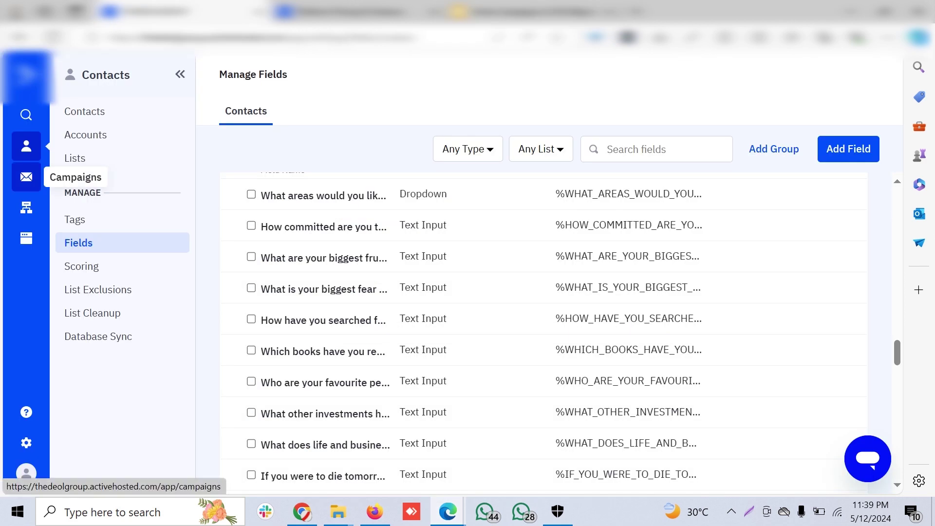
click(26, 177)
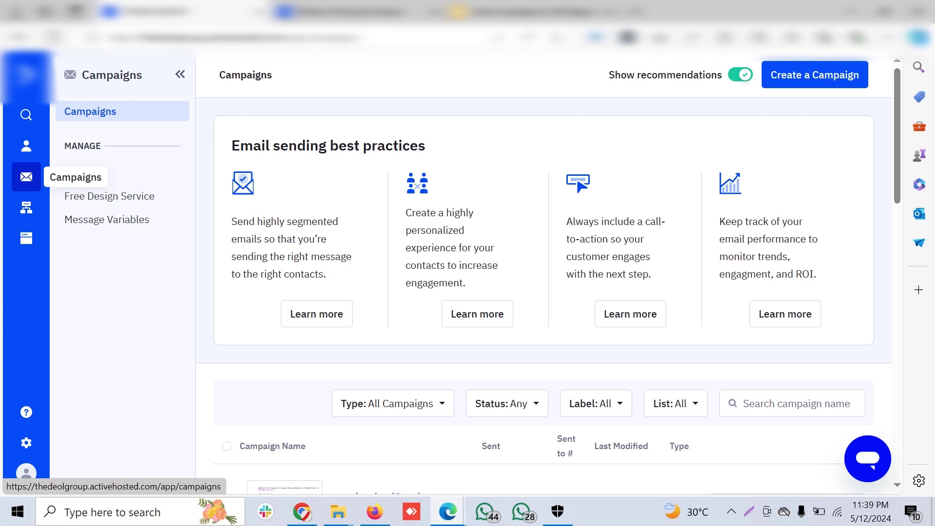
scroll(544, 273, down, 8)
scroll(380, 298, up, 4)
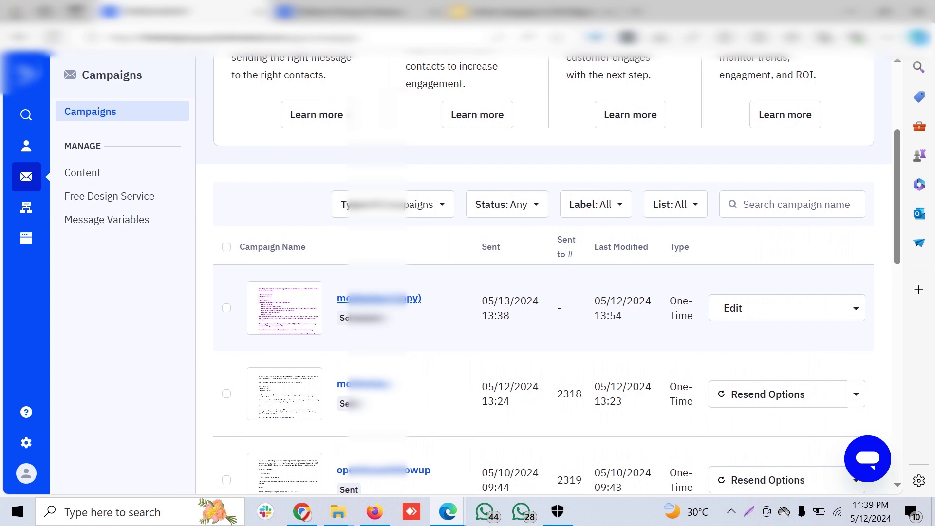
click(379, 298)
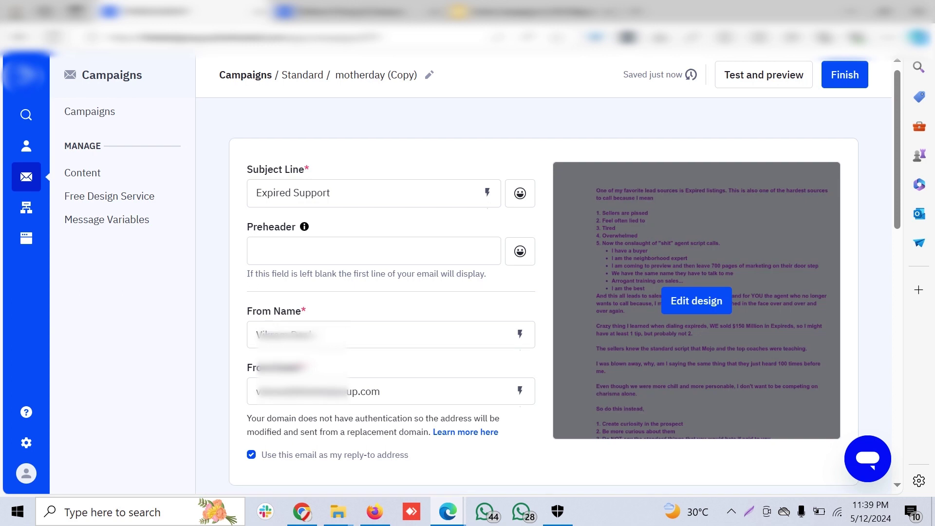
scroll(696, 307, down, 10)
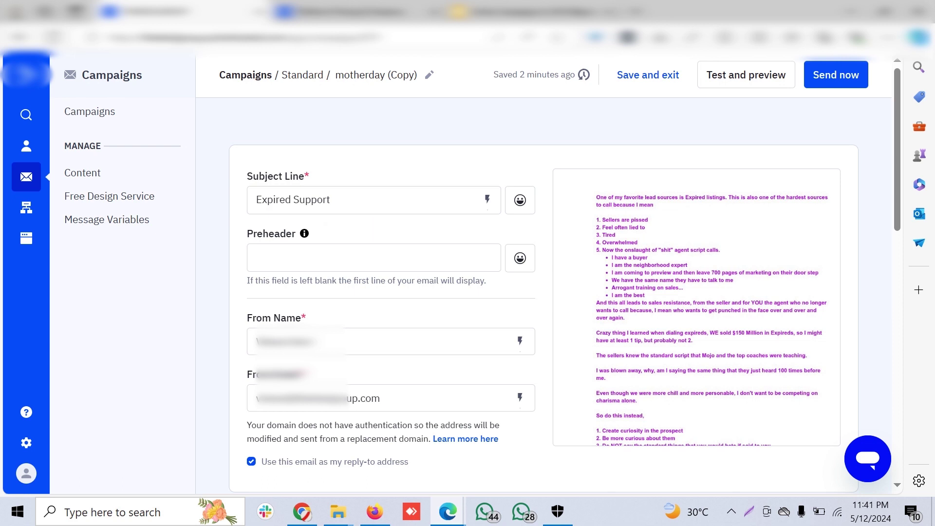
- Switch to GoHighLevel in Firefox and open an email campaign from the Email Campaigns list under Marketing
click(375, 512)
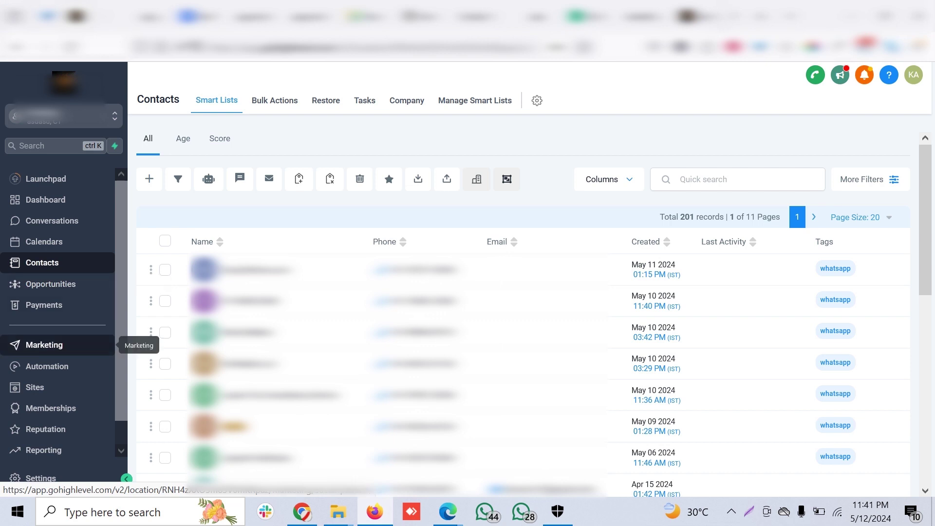
click(44, 345)
mouse_move(283, 100)
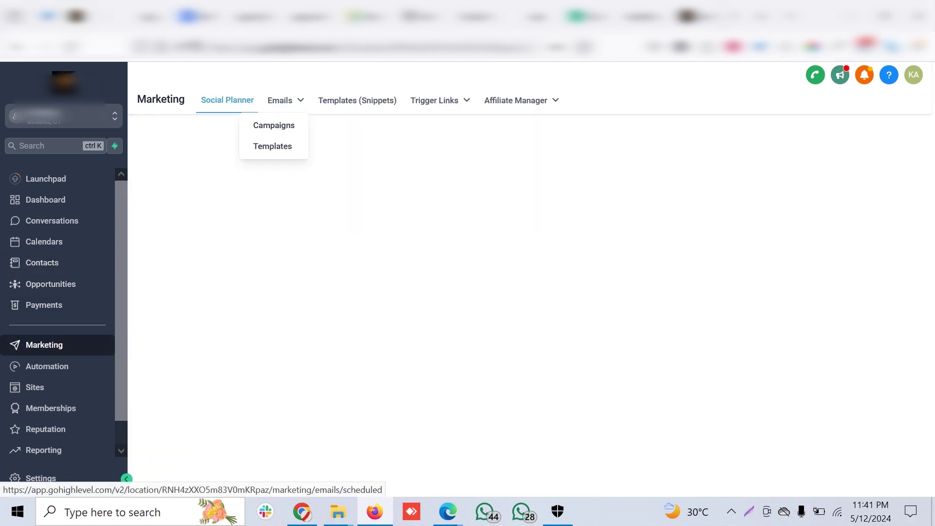
click(273, 125)
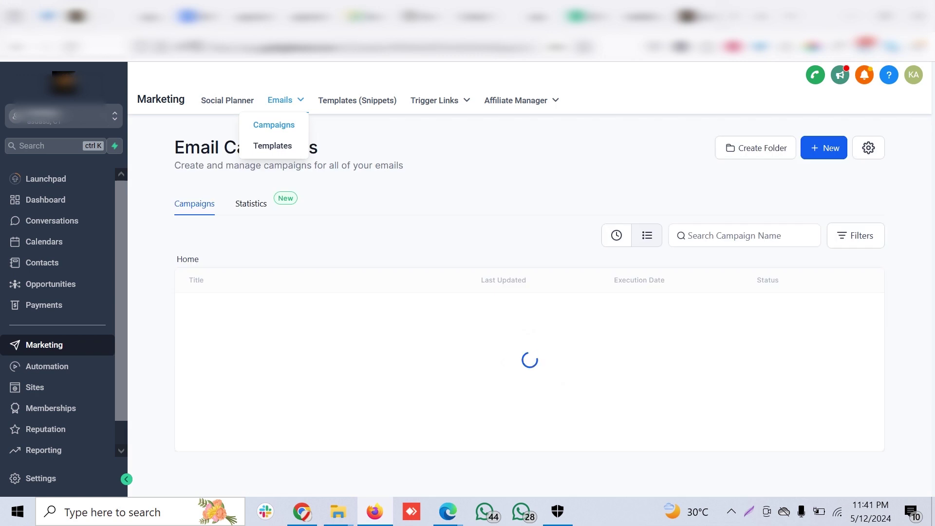
scroll(524, 252, down, 1)
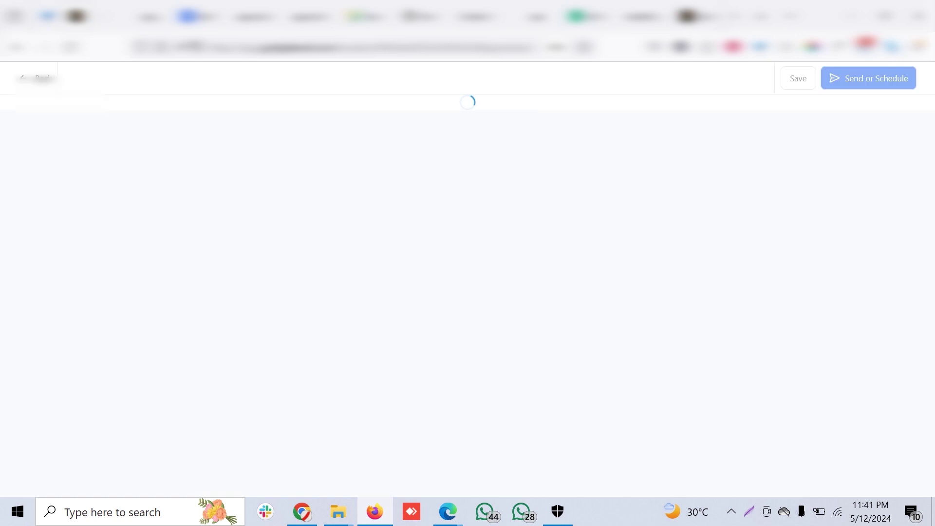
- Review the sender, subject line, preview text and recipient options on the testTemplate campaign's Send or Schedule page
scroll(234, 292, down, 3)
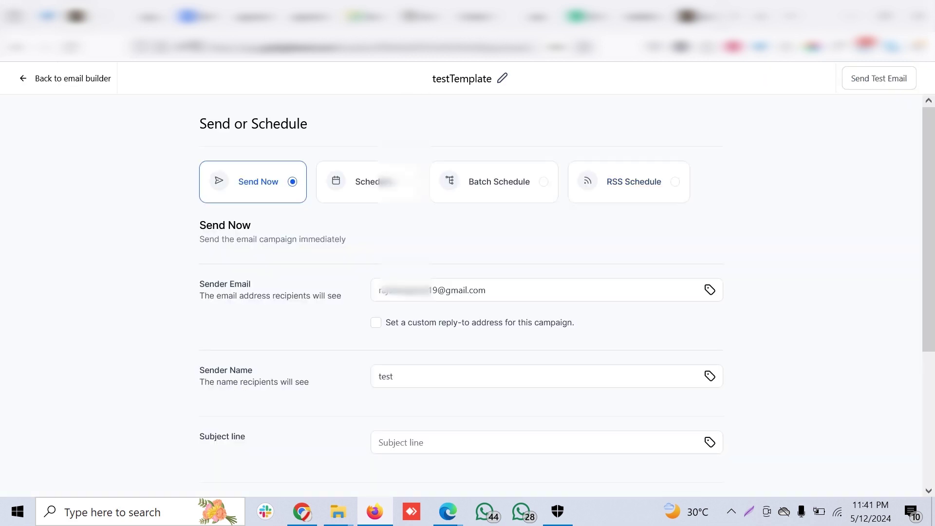
scroll(467, 293, down, 4)
scroll(468, 293, up, 1)
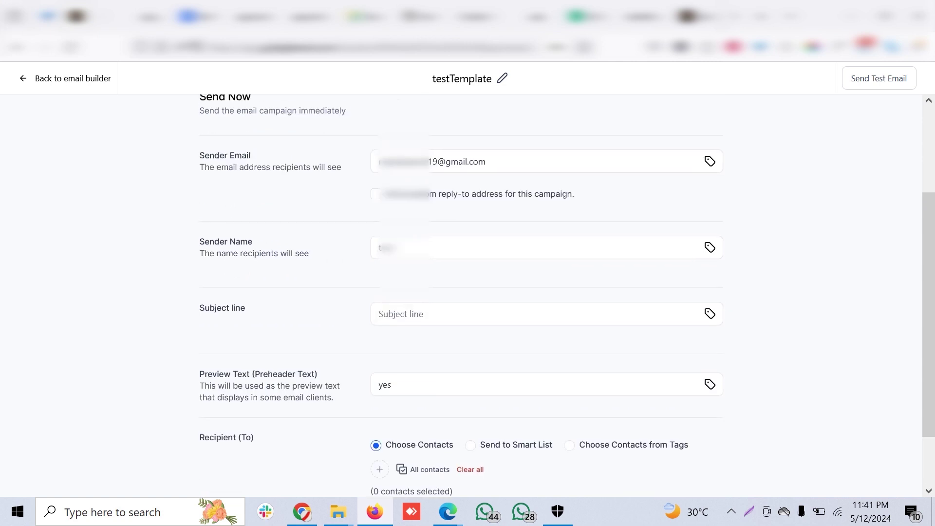
scroll(467, 293, down, 1)
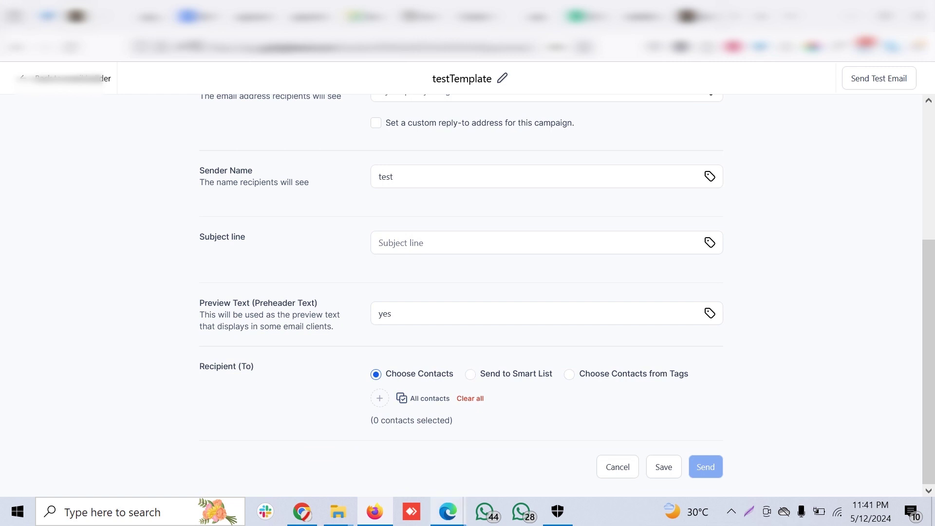
- Switch back to ActiveCampaign in Edge and examine the "motherday (Copy)" campaign's recipient selection, schedule and tracking settings
mouse_move(447, 512)
click(526, 448)
scroll(374, 205, down, 1)
scroll(374, 205, up, 1)
scroll(374, 205, down, 6)
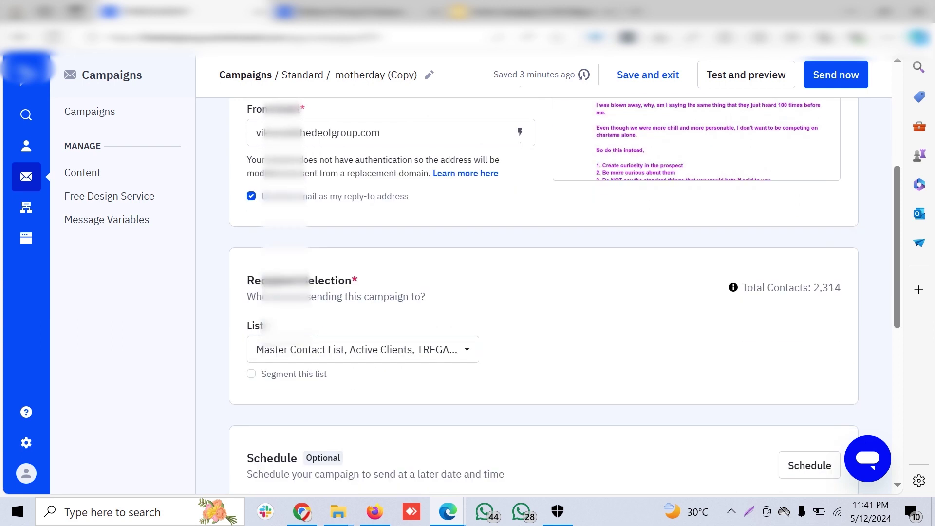
scroll(543, 294, down, 3)
scroll(543, 294, up, 1)
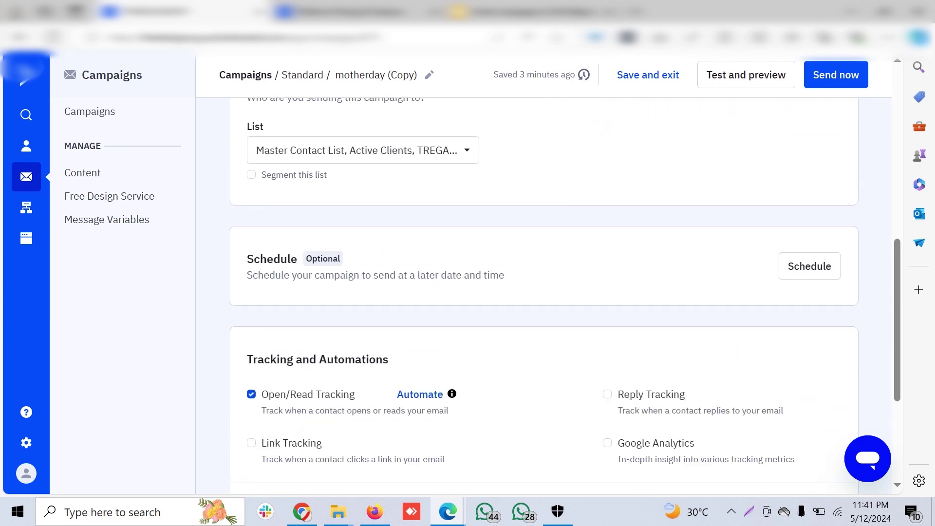
scroll(543, 292, down, 1)
scroll(543, 292, down, 3)
scroll(544, 292, up, 1)
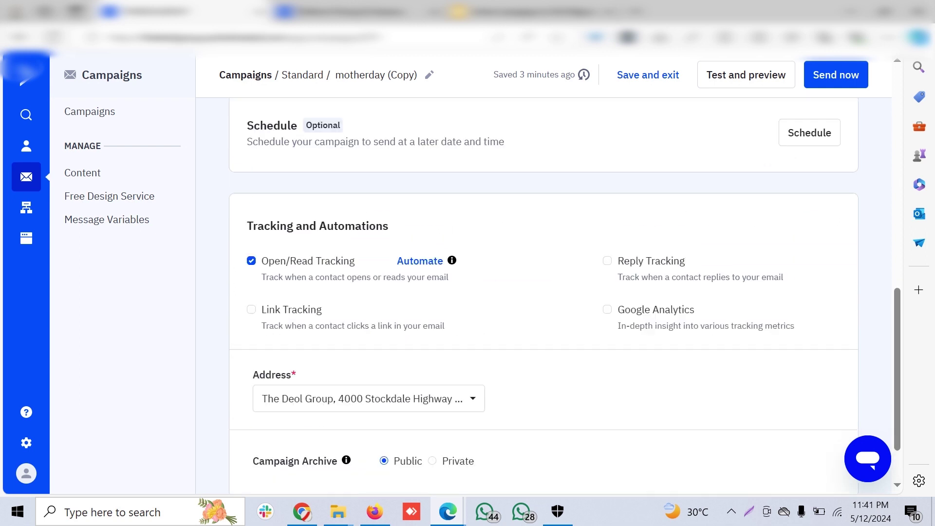
- Recheck the campaign's sender and recipient settings, and open its email design for editing
scroll(544, 292, up, 12)
scroll(544, 292, down, 5)
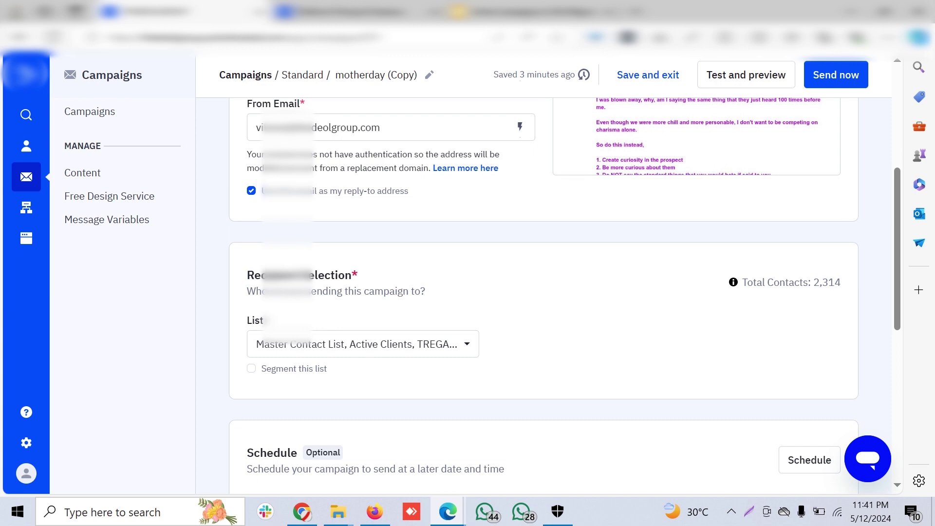
scroll(697, 293, up, 4)
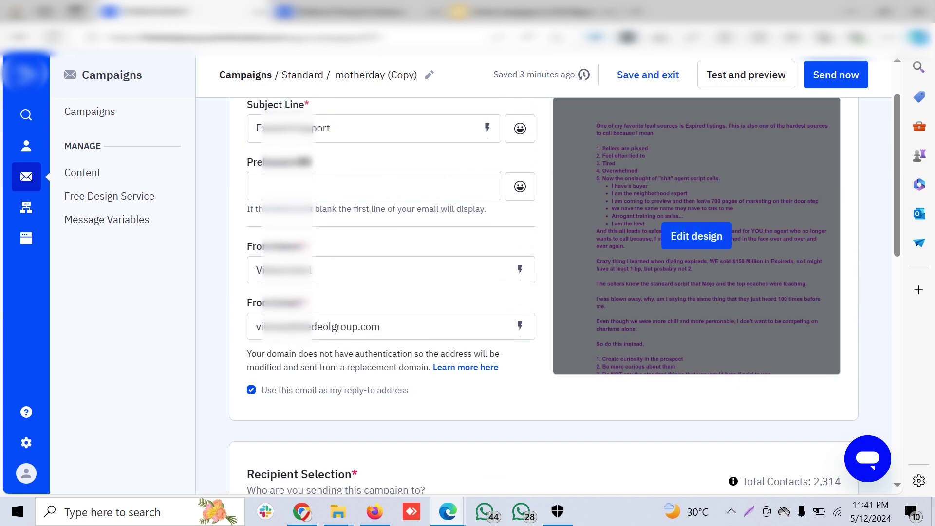
click(696, 236)
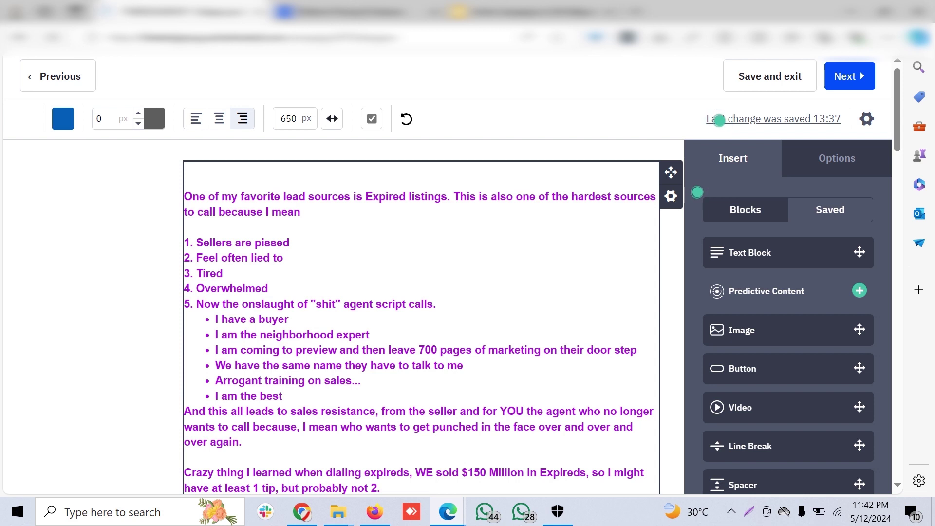
- Check the options available for the text content block in the email design
click(670, 196)
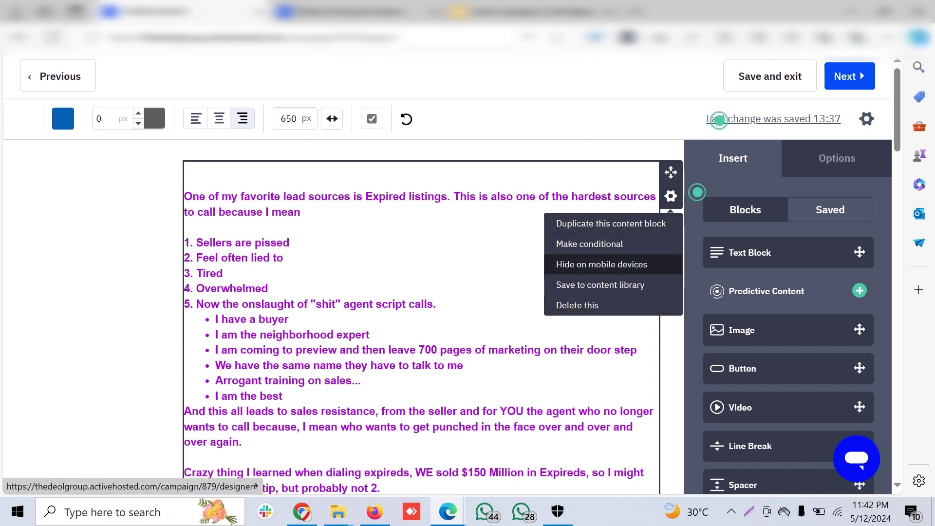
click(670, 196)
click(670, 196)
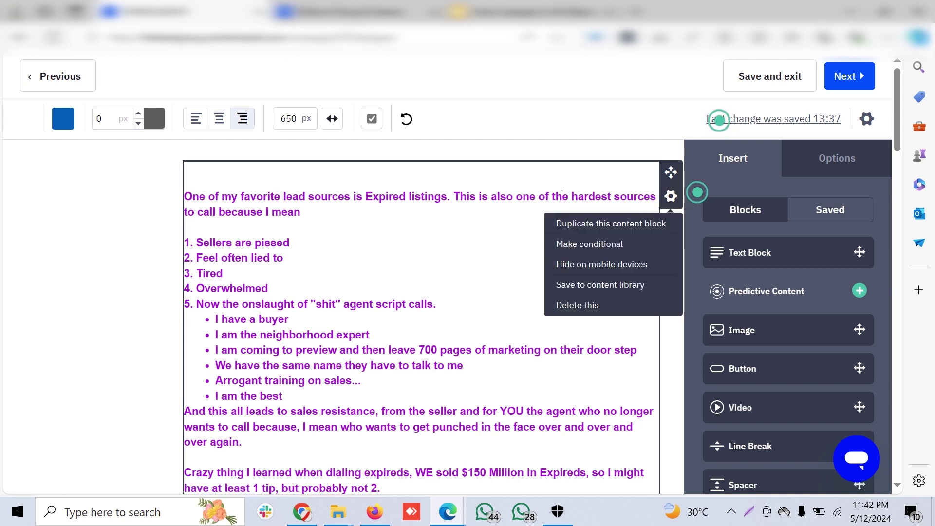
- Review the Message and Contacts personalization fields offered for the email's text block, and close the list without inserting one
double_click(477, 196)
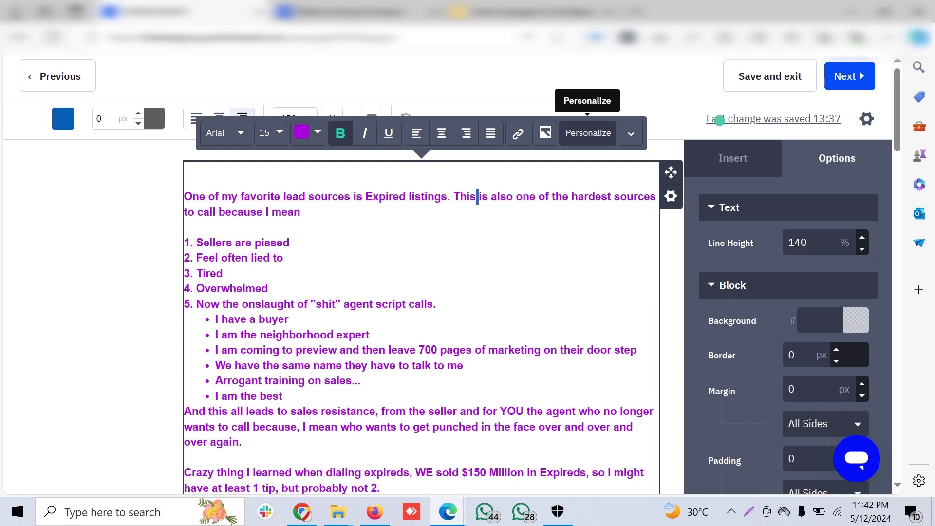
click(589, 133)
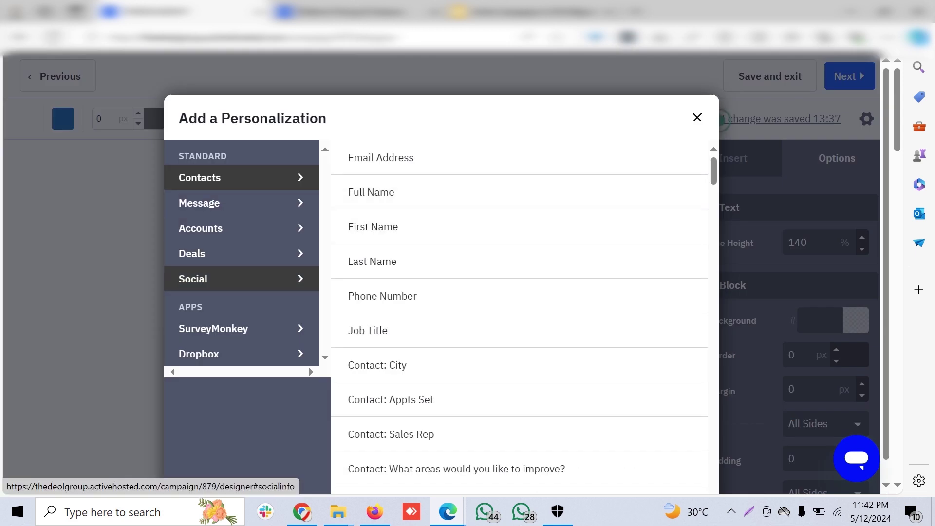
click(238, 202)
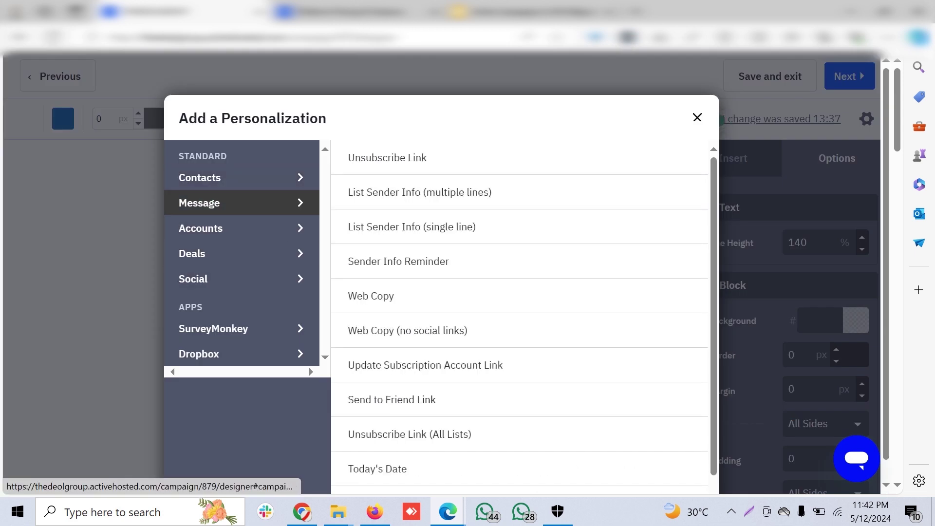
click(238, 177)
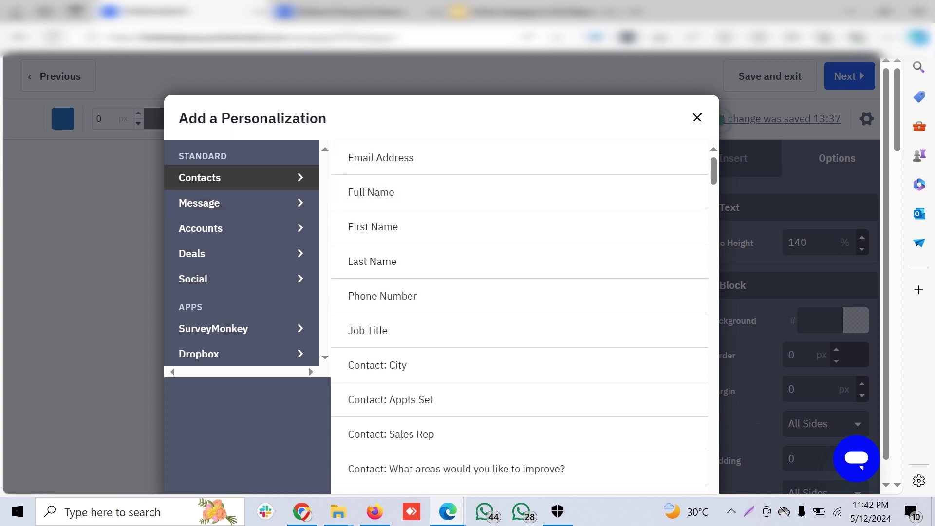
click(697, 117)
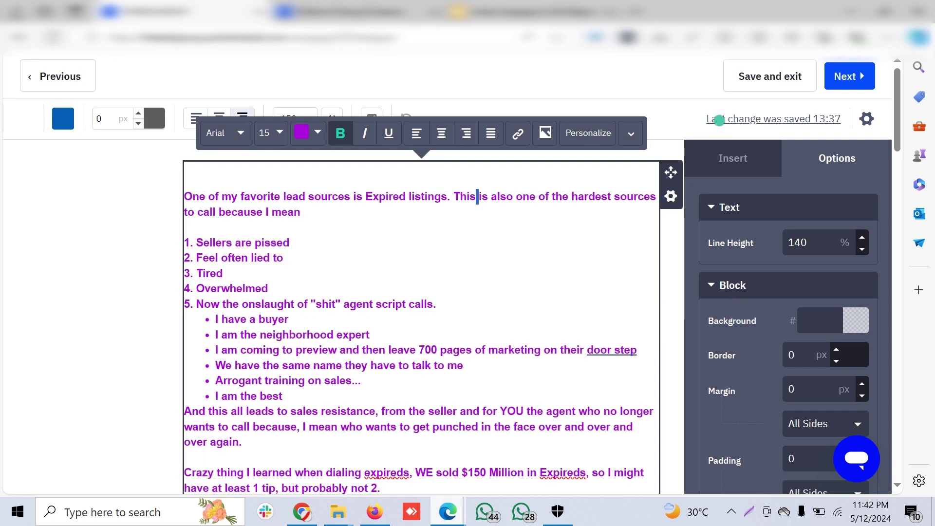
- Switch to GoHighLevel in Firefox, return to the testTemplate email builder and view its additional template options
click(361, 446)
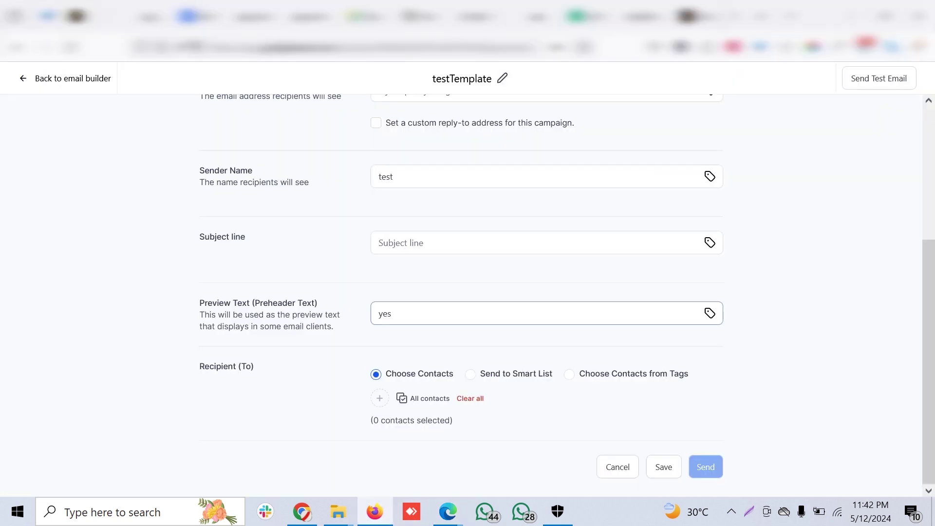
click(65, 78)
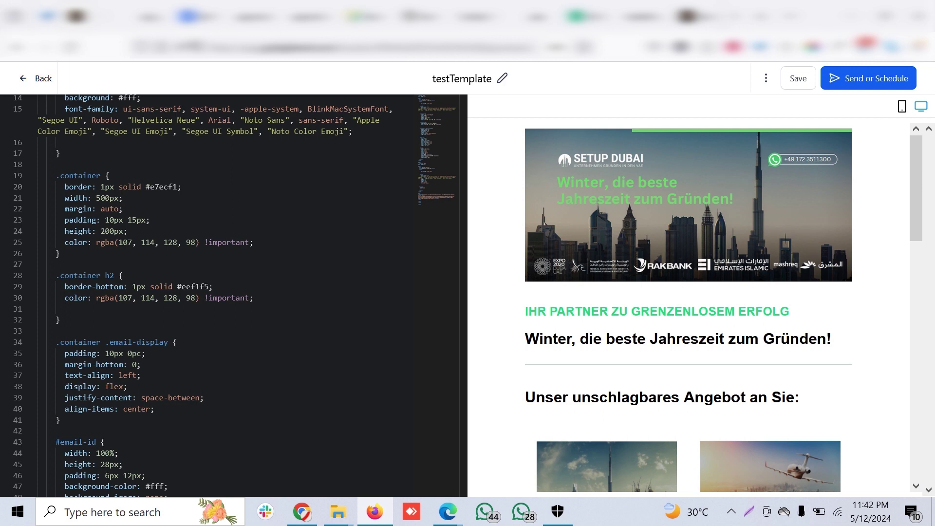
click(766, 79)
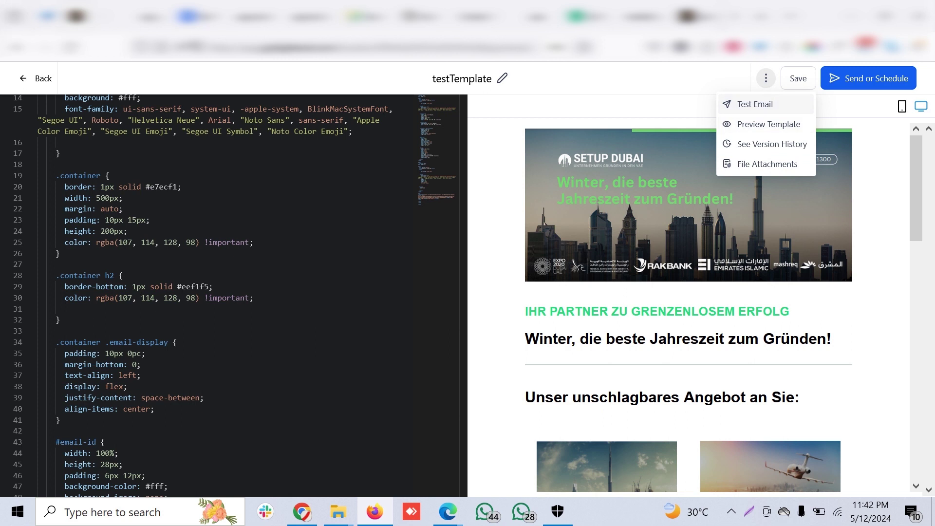
- Leave testTemplate and create a new email campaign from the Blank template using the Design Editor
click(41, 79)
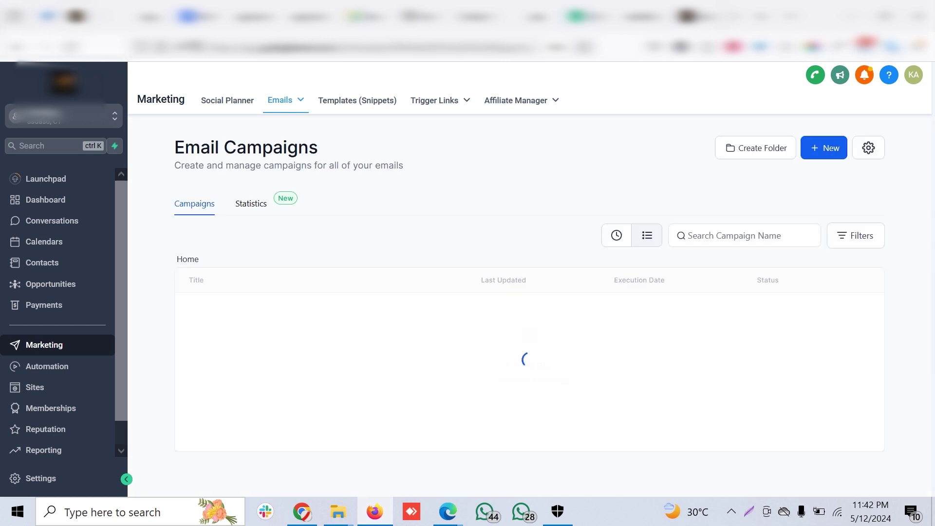
click(235, 314)
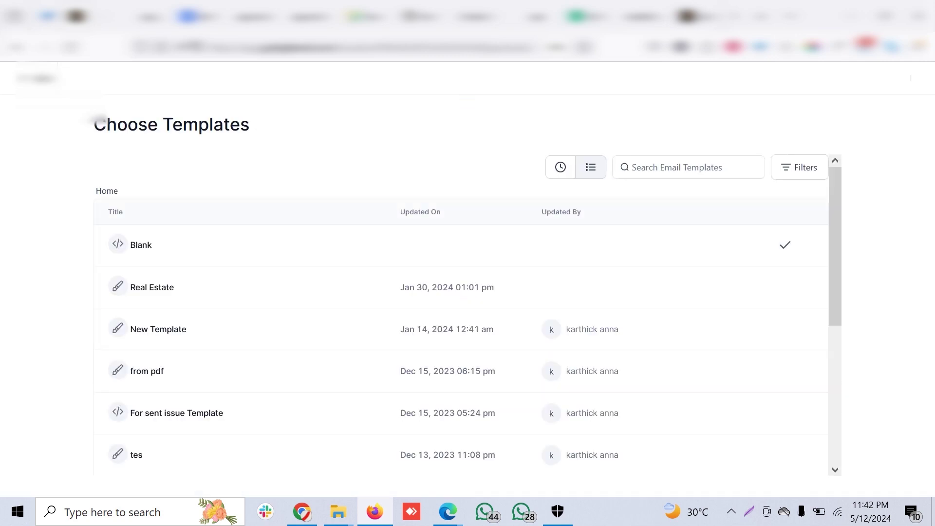
click(141, 245)
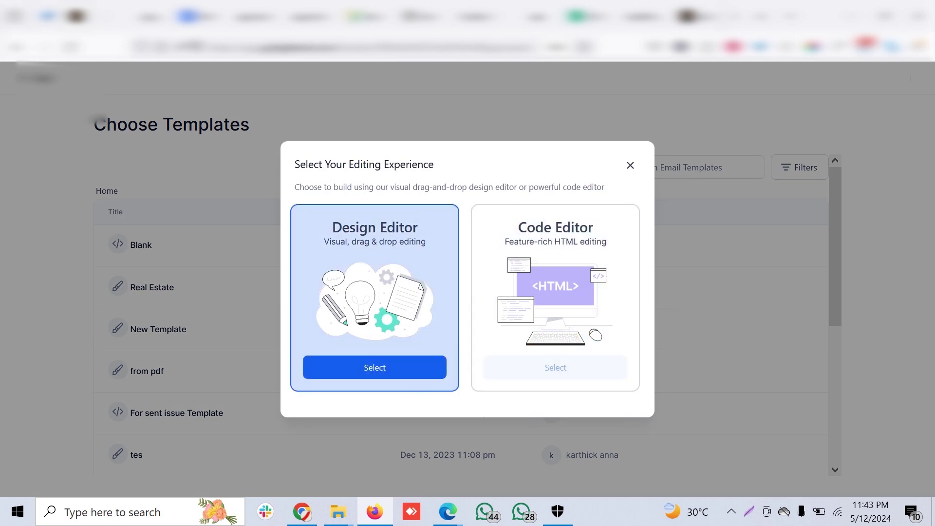
click(375, 367)
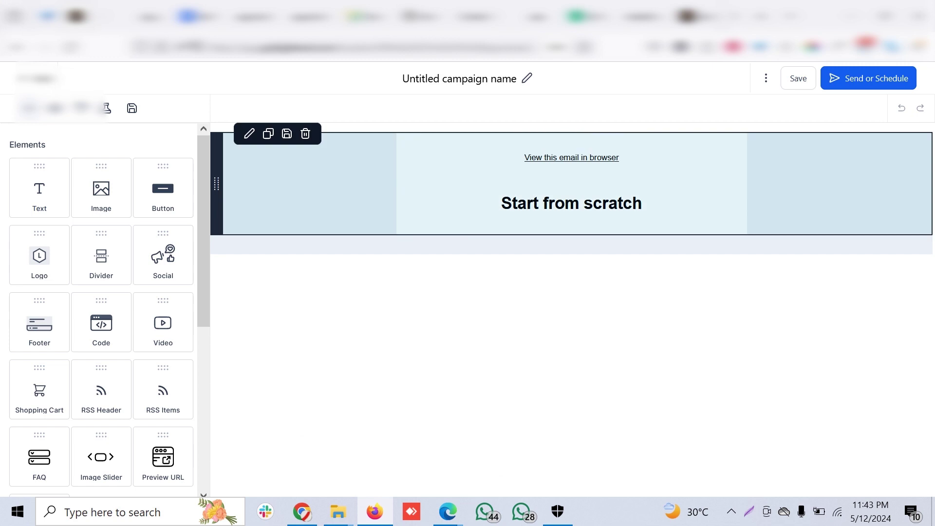
- Add a text element above the "Start from scratch" heading and list the Contact custom values available for it
click(501, 203)
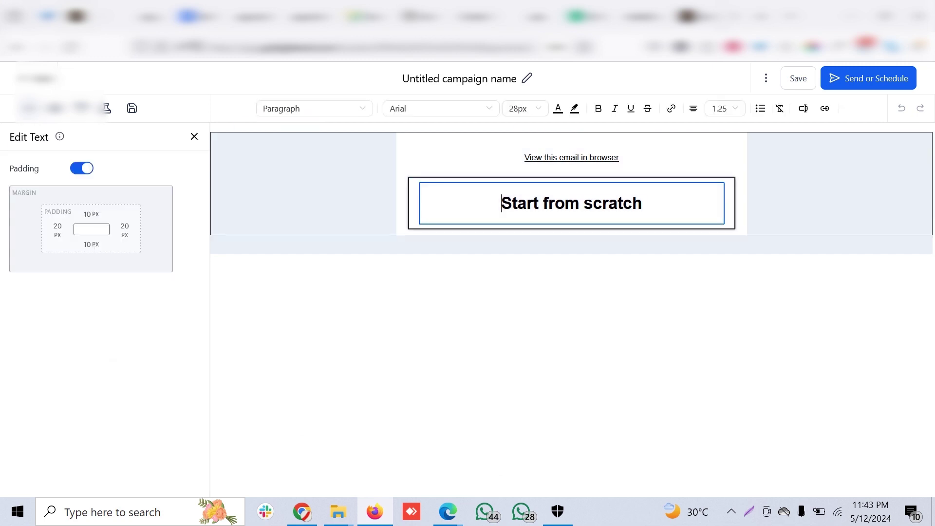
key(Escape)
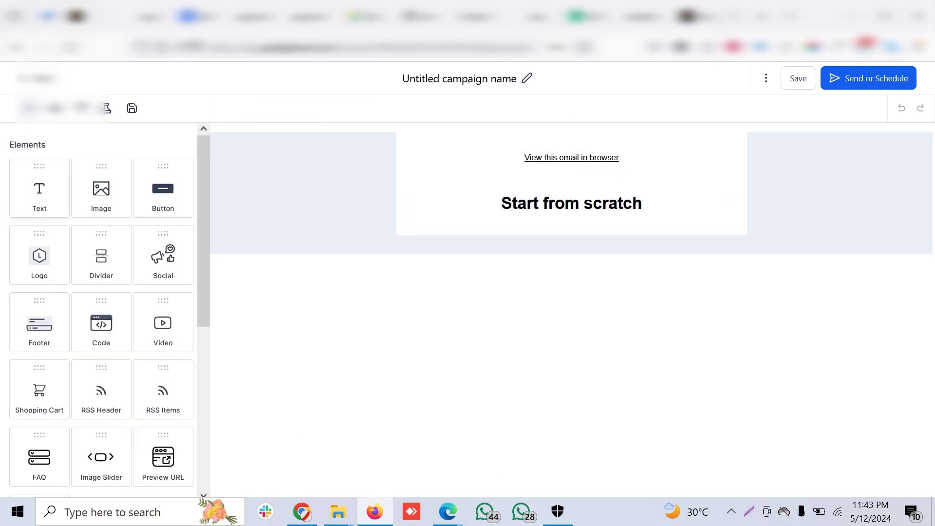
drag(38, 187, 613, 194)
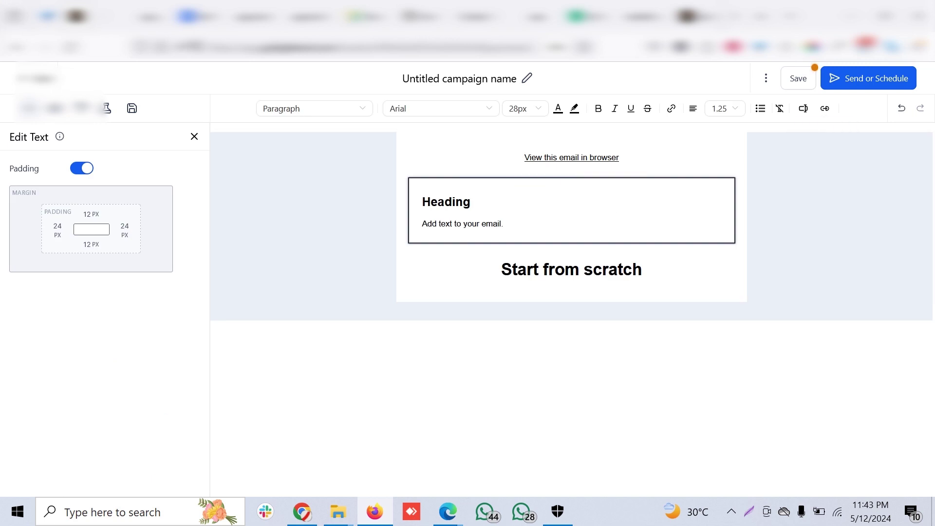
click(803, 108)
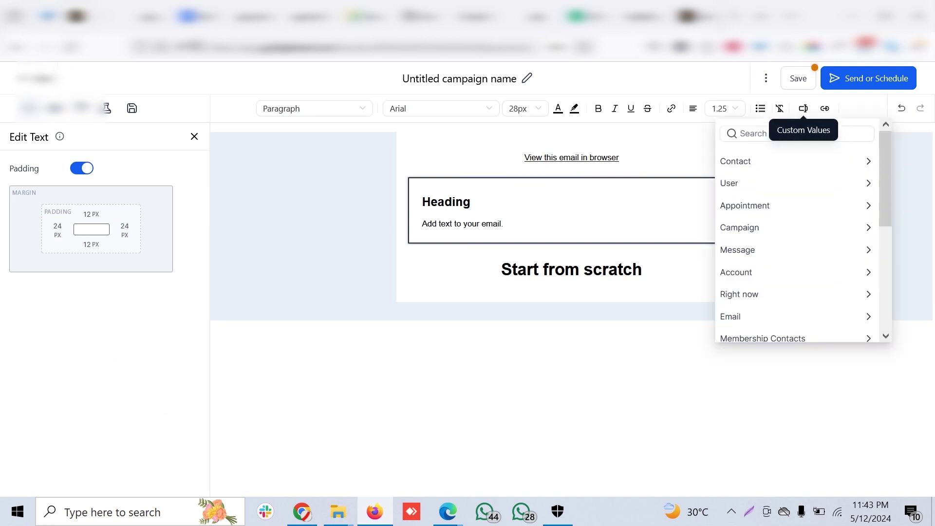
click(745, 161)
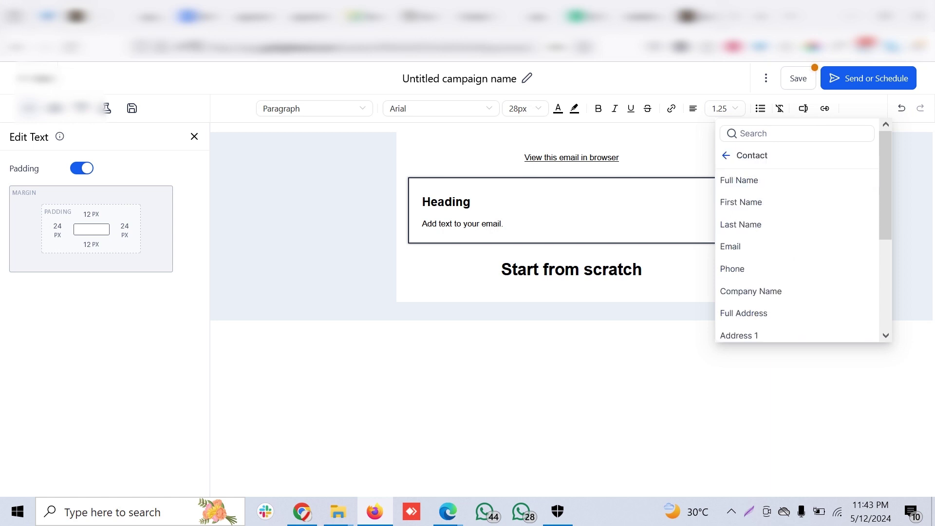
- Switch to Edge and show the Active Campaign to GHL Migration slide, placing the cursor after "Templates"
mouse_move(448, 511)
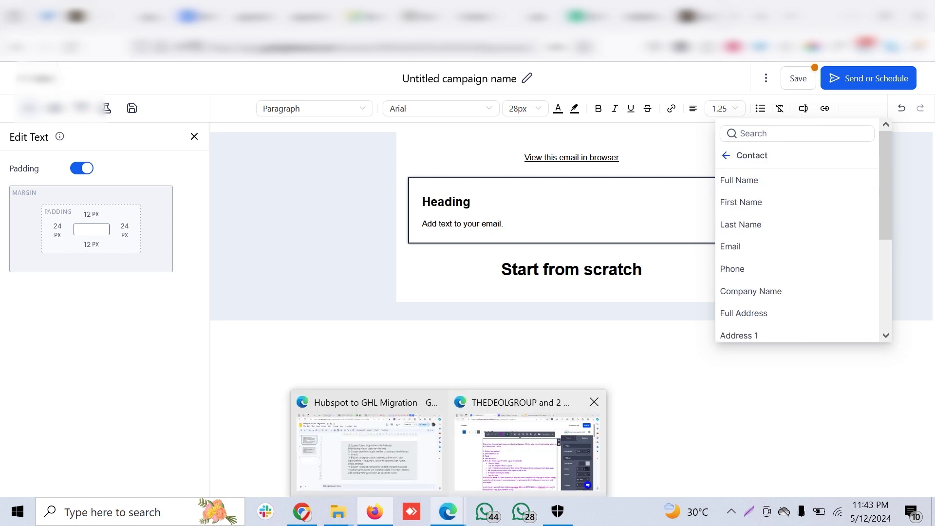
click(580, 433)
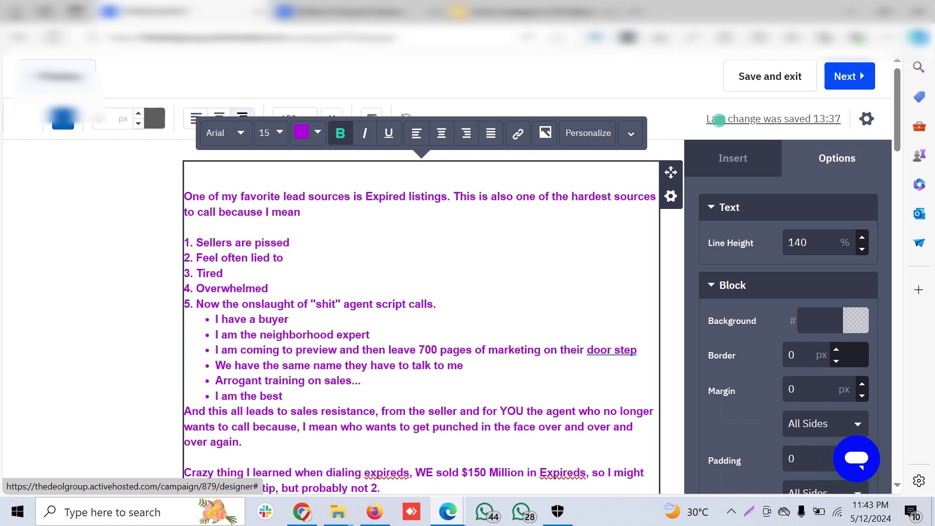
click(697, 193)
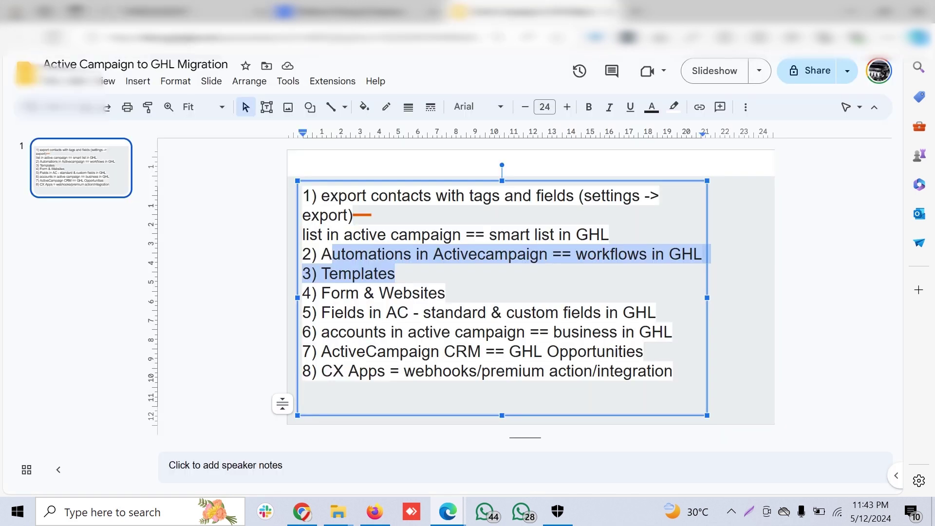
click(396, 273)
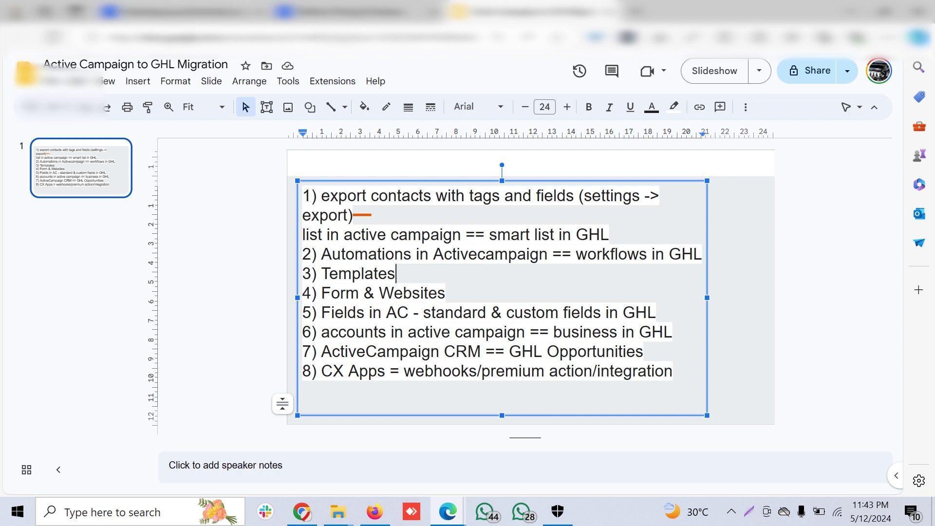
- Return to ActiveCampaign's campaigns page, and switch to GoHighLevel in Firefox to open the Automation workflows page
click(183, 12)
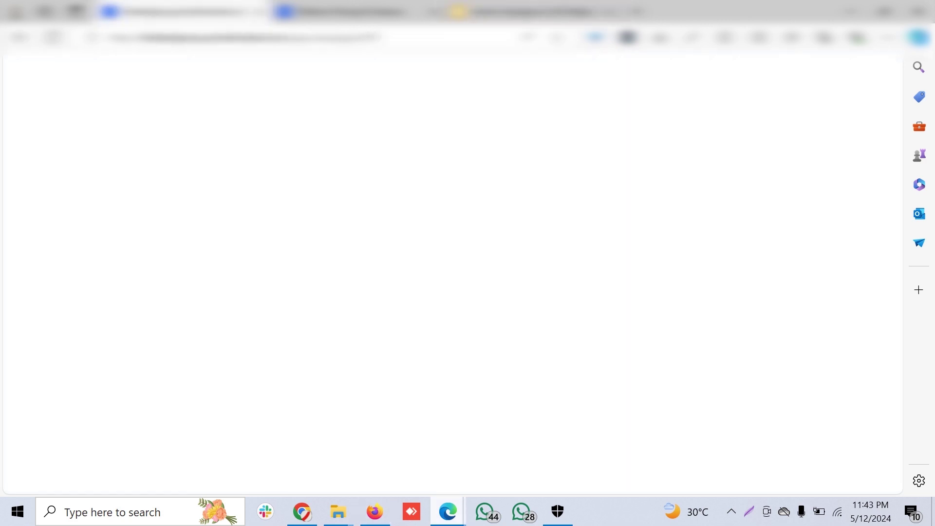
mouse_move(448, 511)
mouse_move(415, 403)
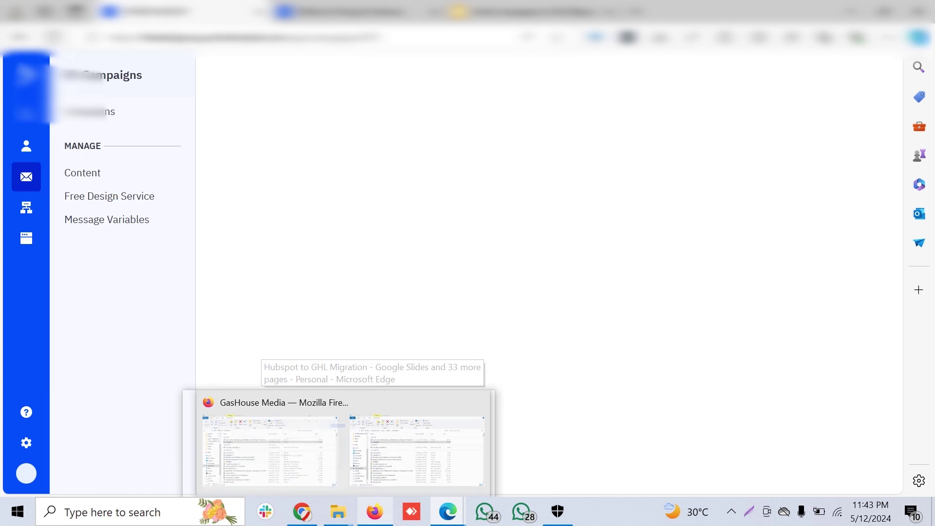
click(374, 512)
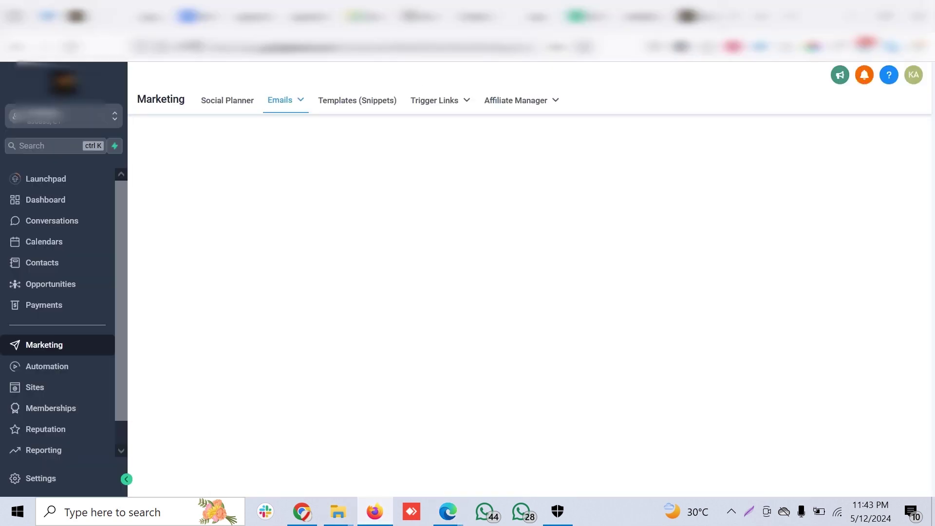
click(47, 366)
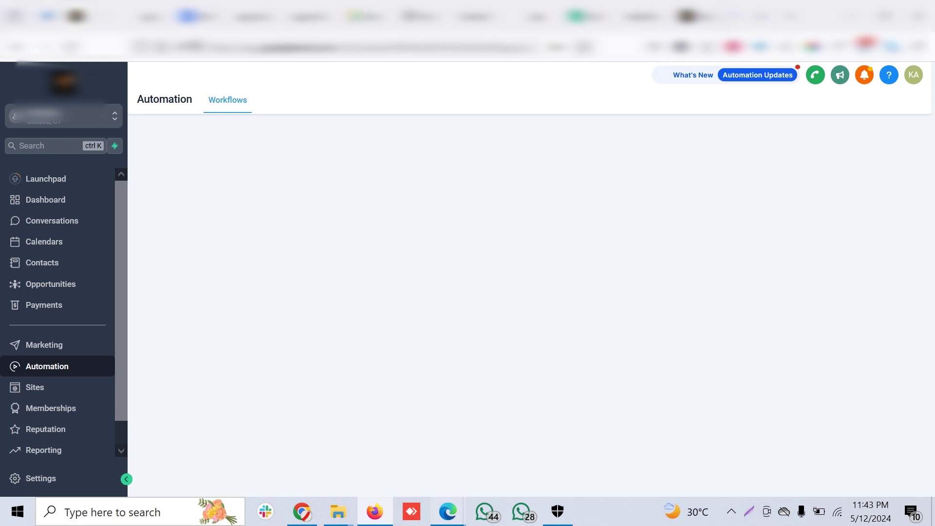
- Switch to ActiveCampaign in Edge and open the "Part 1 - Engagement Tagging" automation for editing
mouse_move(448, 512)
click(526, 449)
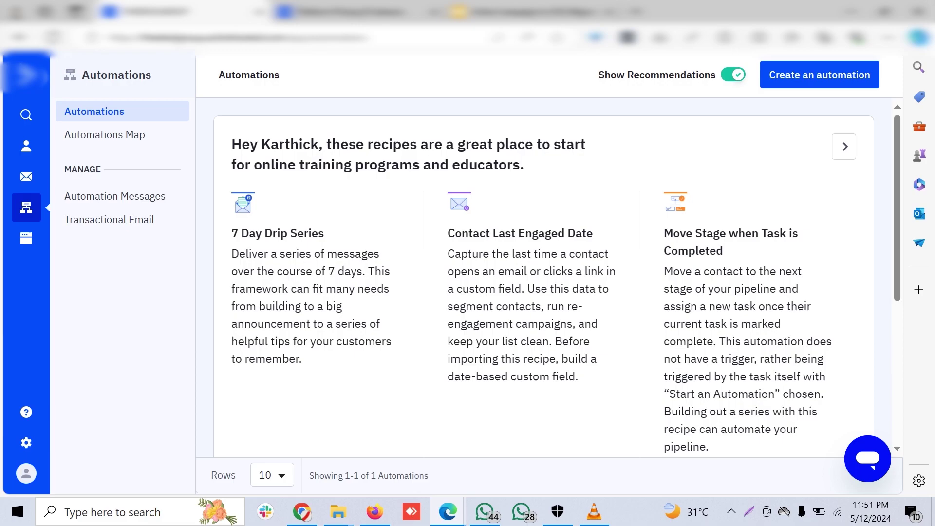
scroll(545, 278, down, 5)
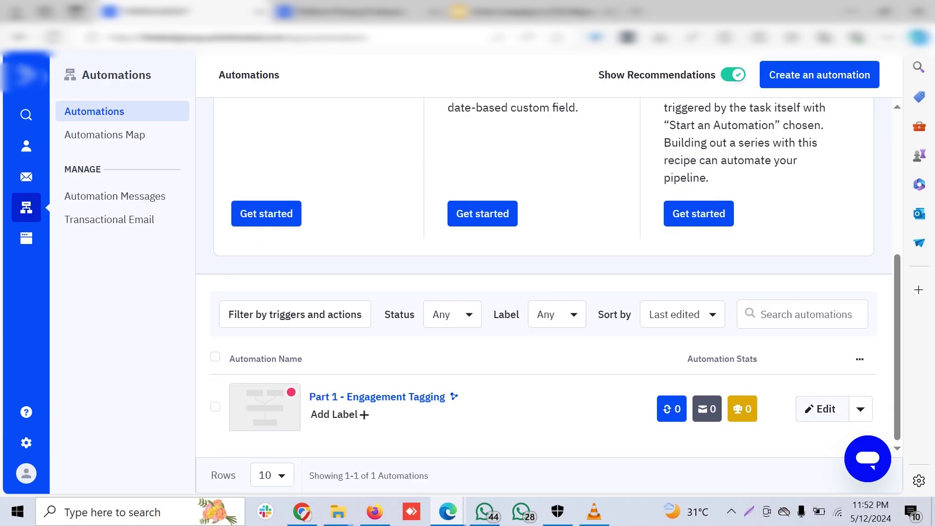
click(822, 408)
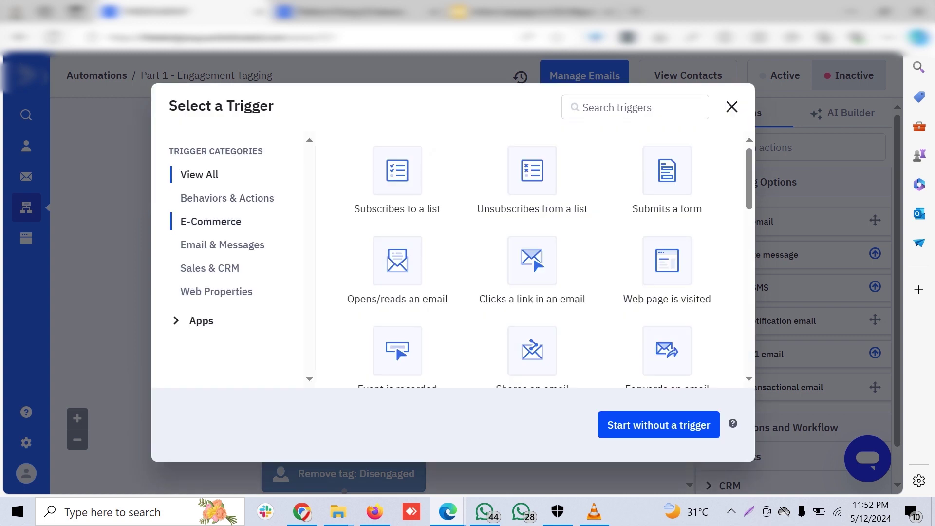
- Examine the automation triggers available in the Sales & CRM and Email & Messages categories
click(210, 267)
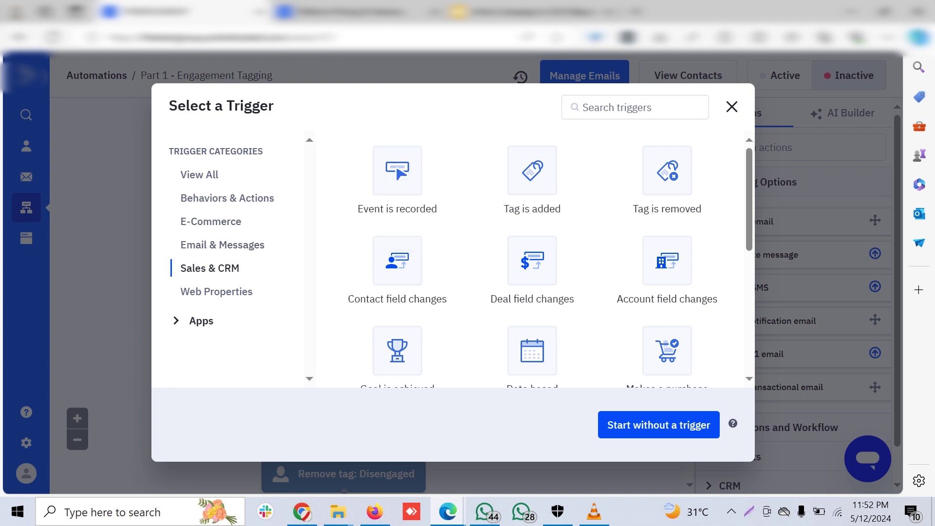
scroll(532, 238, down, 1)
scroll(532, 237, down, 4)
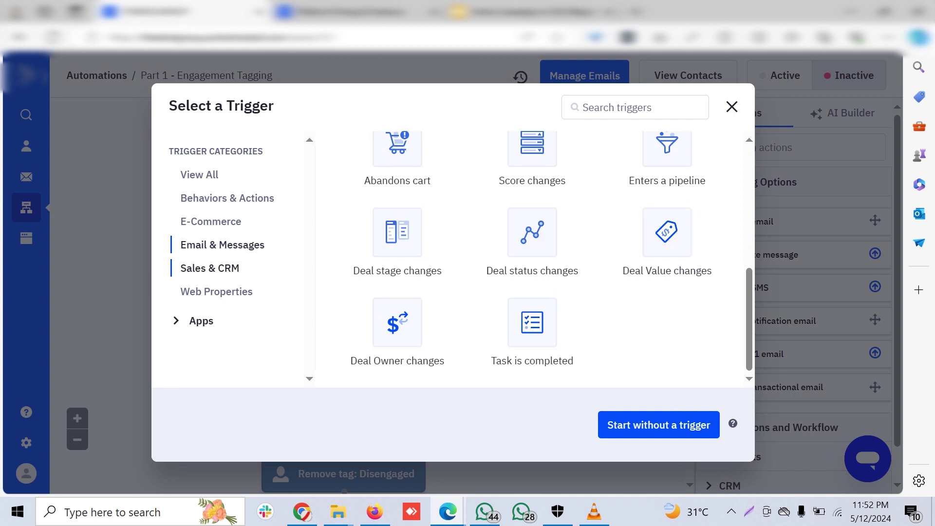
click(222, 245)
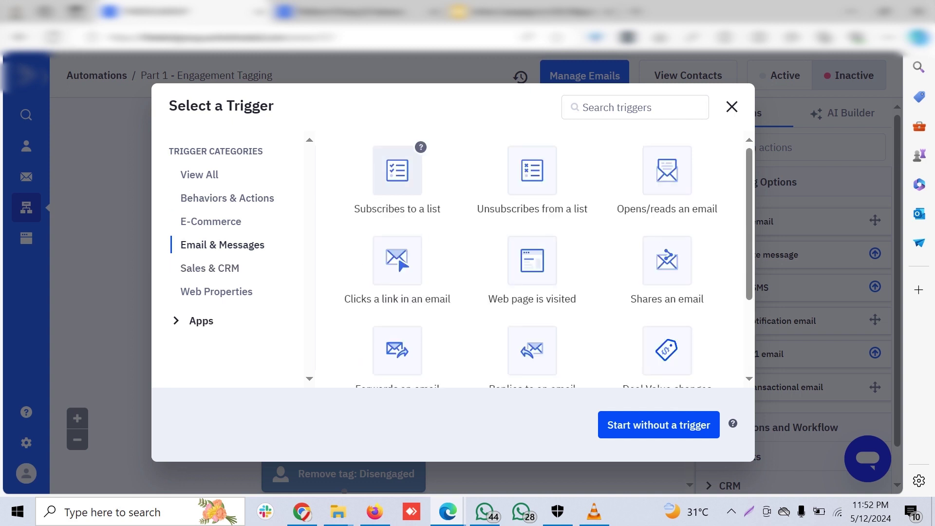
scroll(397, 243, down, 2)
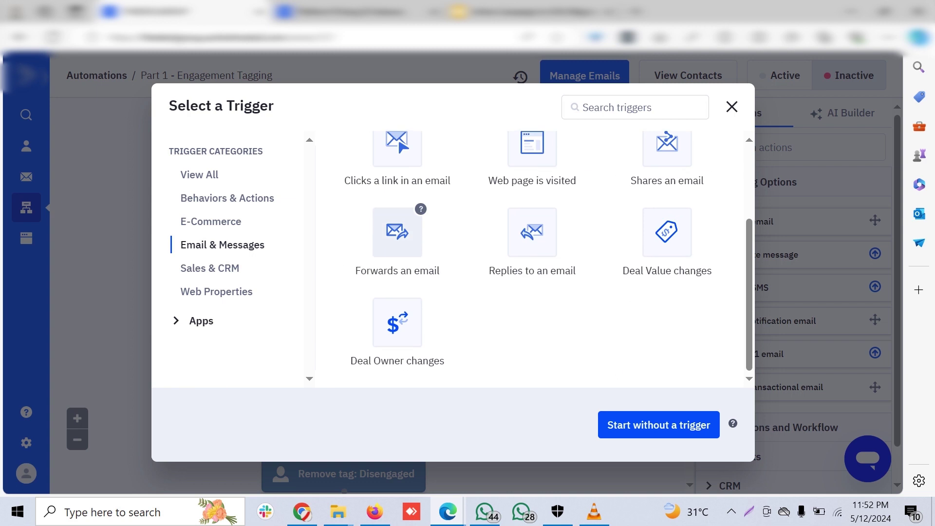
scroll(532, 253, up, 3)
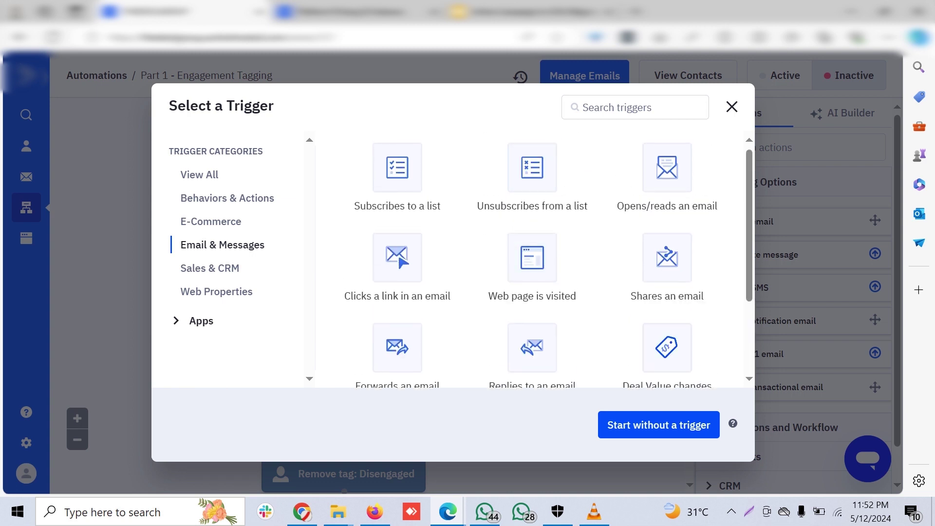
- Expand the Apps trigger category in the trigger selection and show the Google Sheets triggers
scroll(532, 219, down, 2)
scroll(532, 220, up, 2)
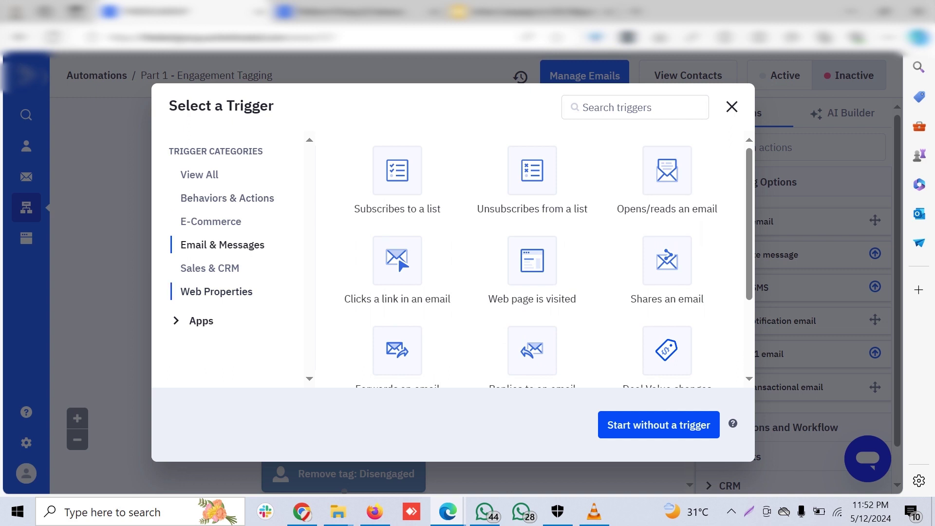
click(201, 321)
scroll(229, 314, down, 1)
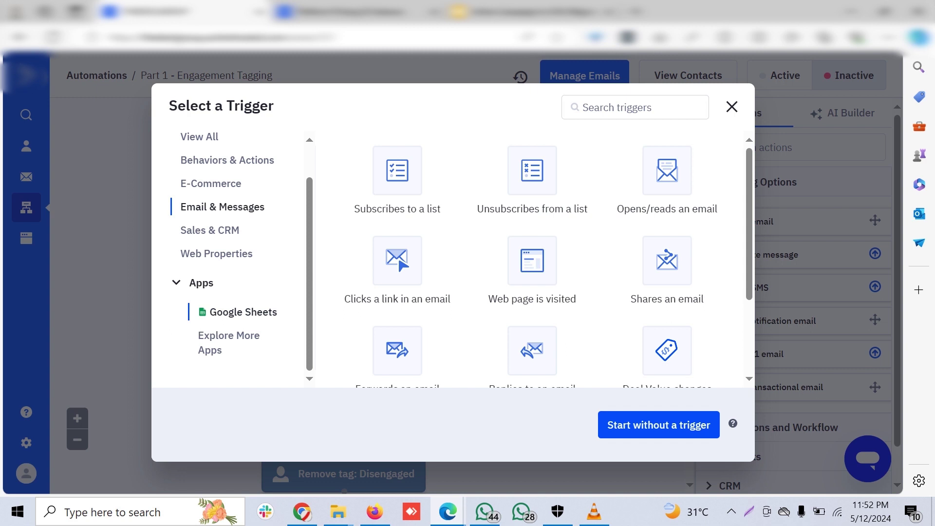
click(237, 312)
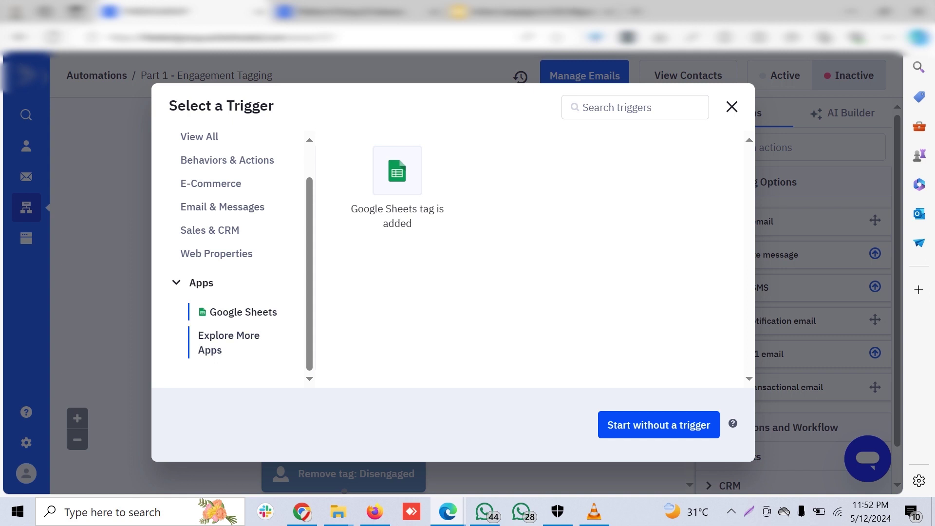
- Open Explore More Apps from the trigger categories and go from the Calendly app page to the All Apps list
right_click(231, 340)
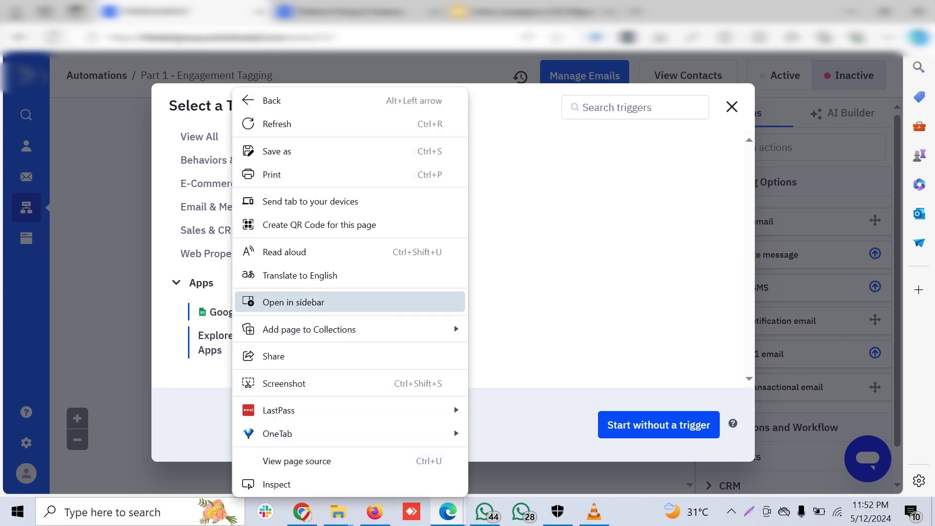
click(217, 341)
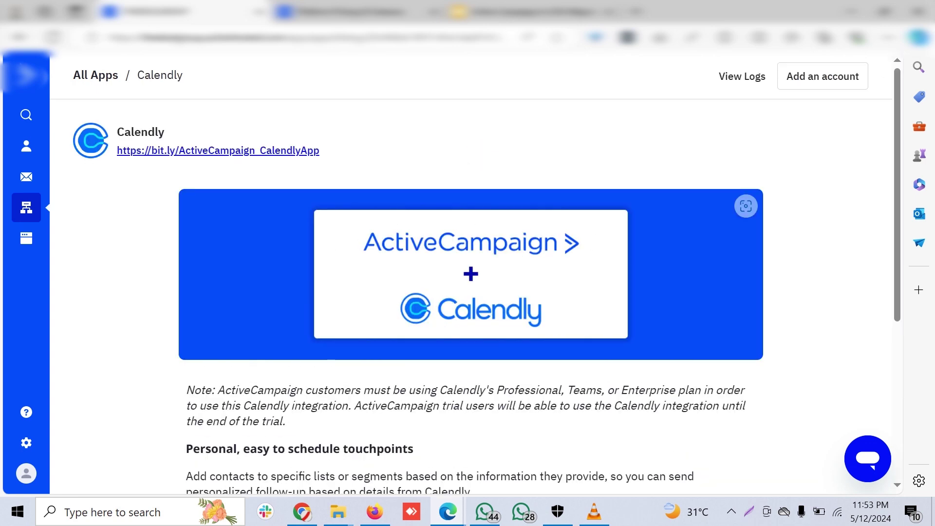
click(96, 75)
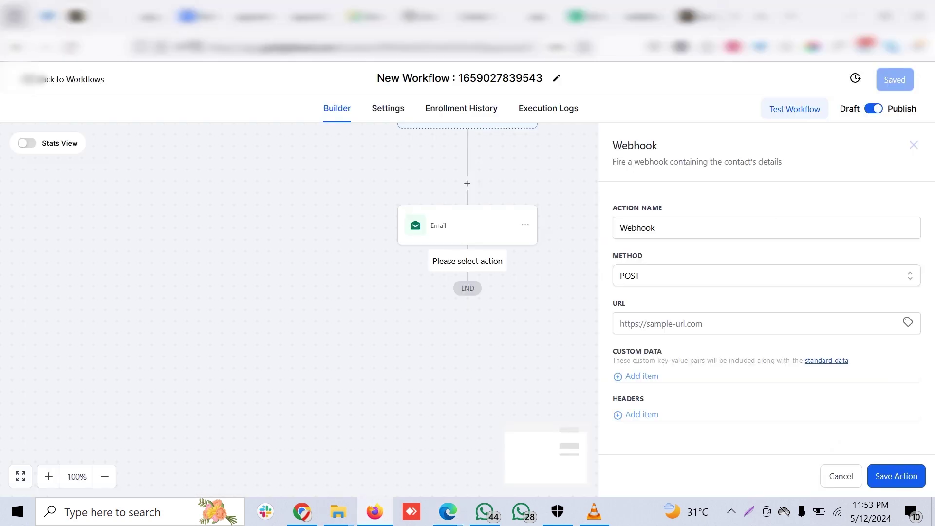
- Duplicate the GoHighLevel workflow tab in Firefox and return to the ActiveCampaign window in Edge
right_click(75, 16)
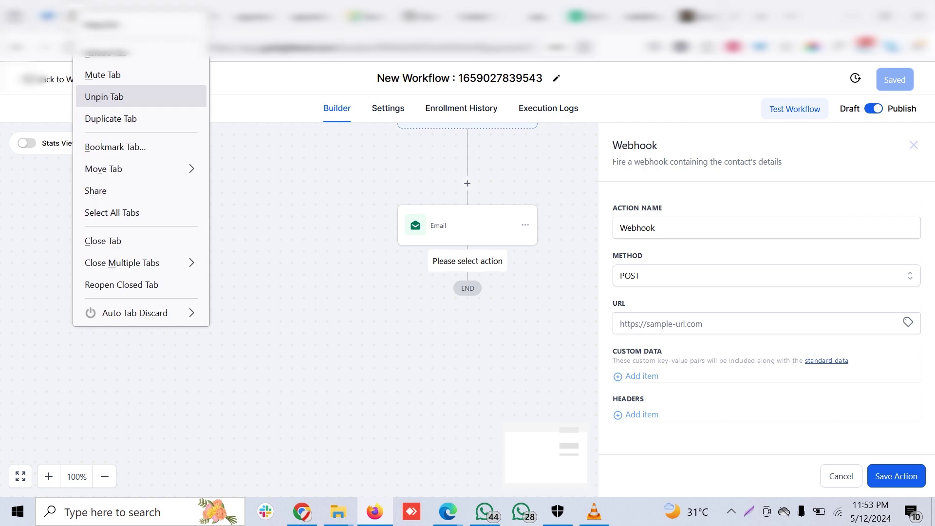
click(127, 119)
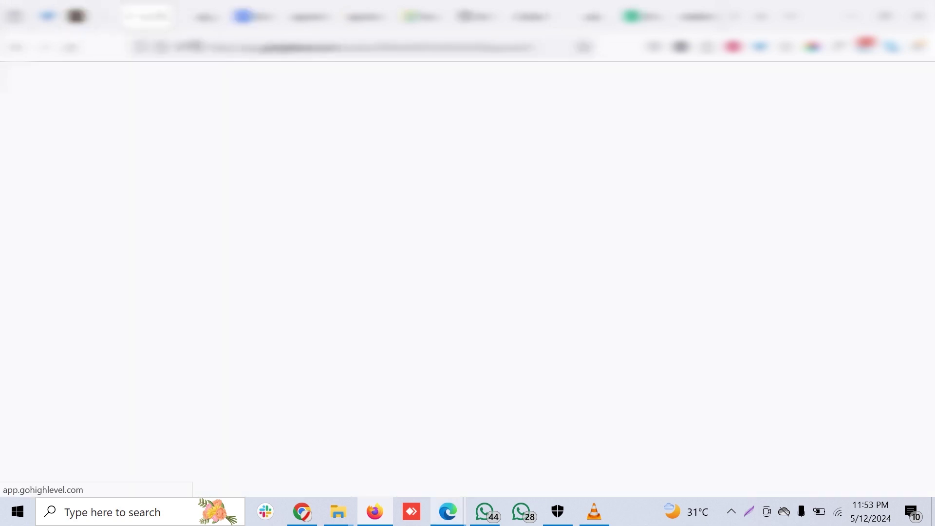
click(446, 511)
click(524, 434)
- Examine the Popular Apps and the full All Apps list of ActiveCampaign integrations, returning to the start of the list
scroll(468, 273, down, 6)
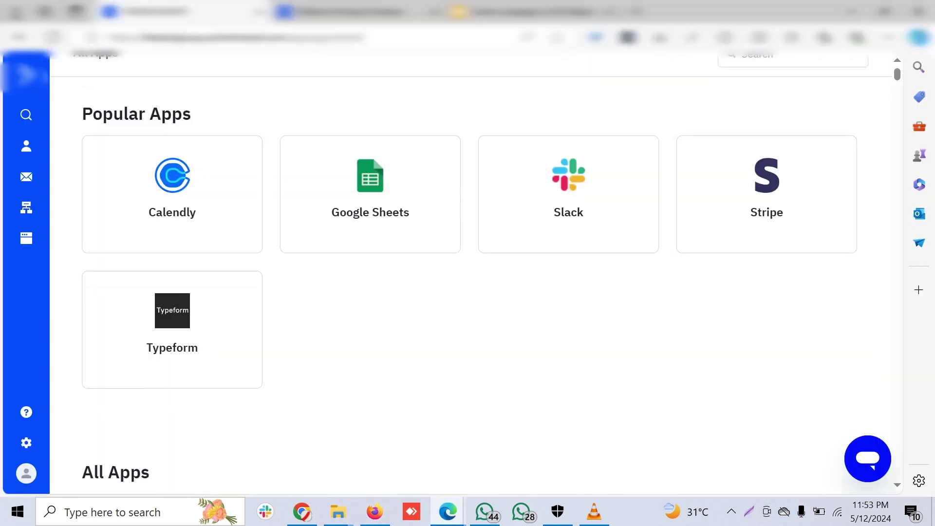
scroll(468, 273, up, 5)
scroll(467, 273, down, 8)
scroll(468, 273, down, 7)
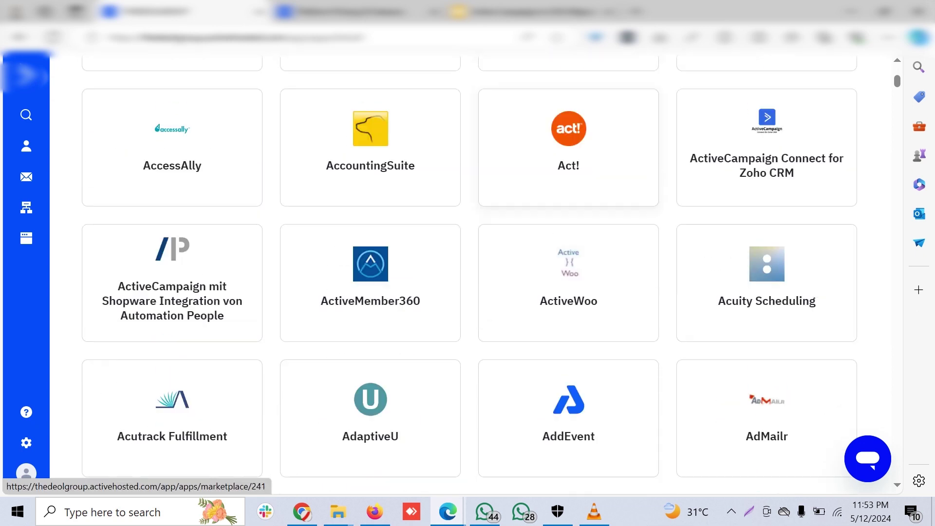
scroll(467, 273, up, 13)
scroll(467, 273, up, 3)
scroll(467, 273, down, 1)
scroll(468, 273, up, 1)
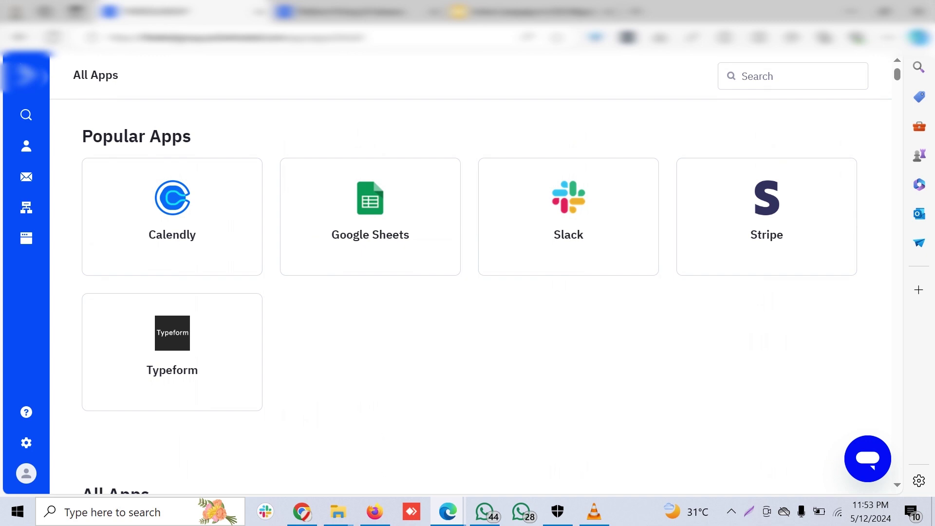
scroll(468, 273, down, 20)
scroll(468, 273, down, 15)
scroll(468, 273, down, 20)
drag(897, 456, 897, 75)
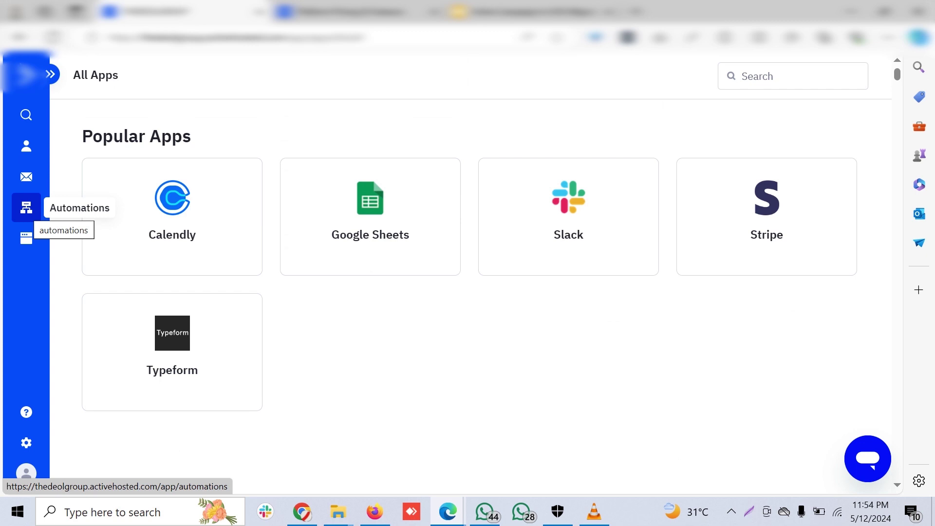
- Show the Active Campaign to GHL Migration slide in Edge and point out webhooks, premium action and integration in item 8
click(385, 507)
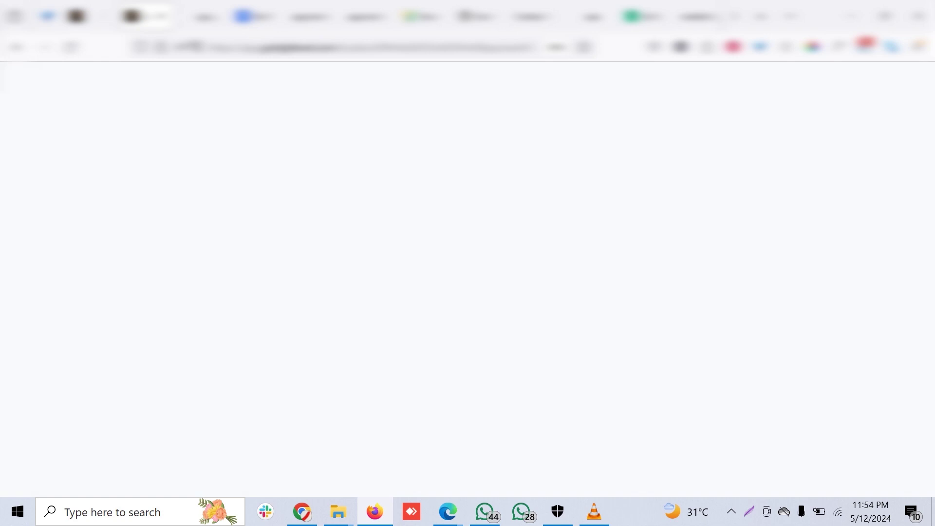
mouse_move(448, 512)
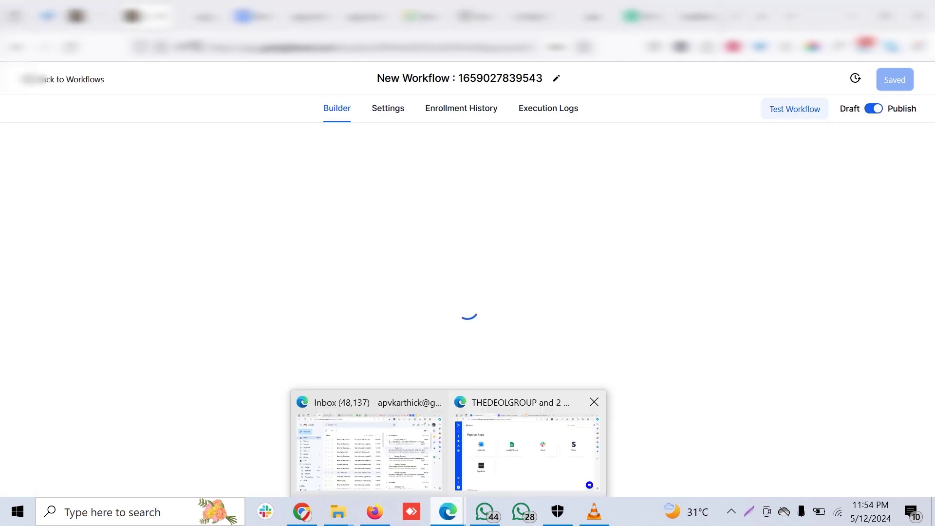
click(526, 451)
click(531, 12)
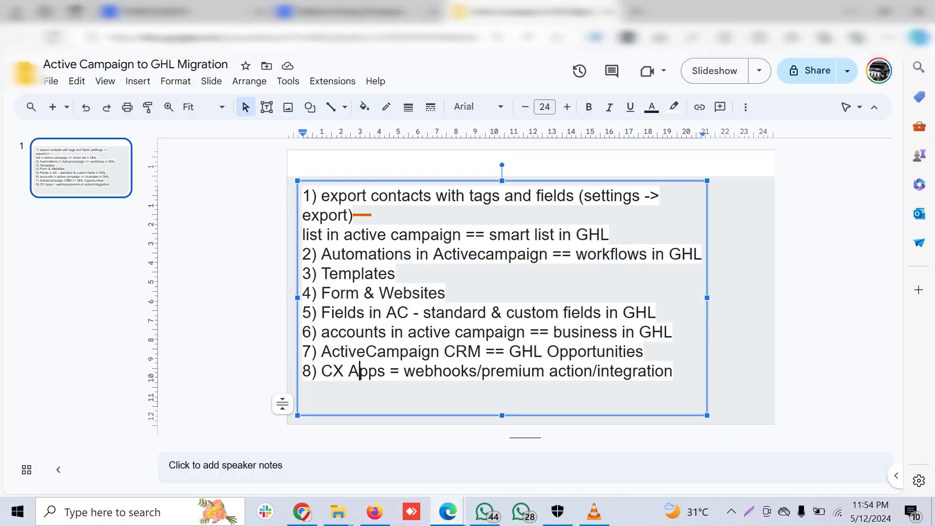
click(443, 371)
click(545, 371)
click(648, 371)
- Switch to GoHighLevel in Firefox, open the Integrations settings and review the services that can be connected
click(446, 511)
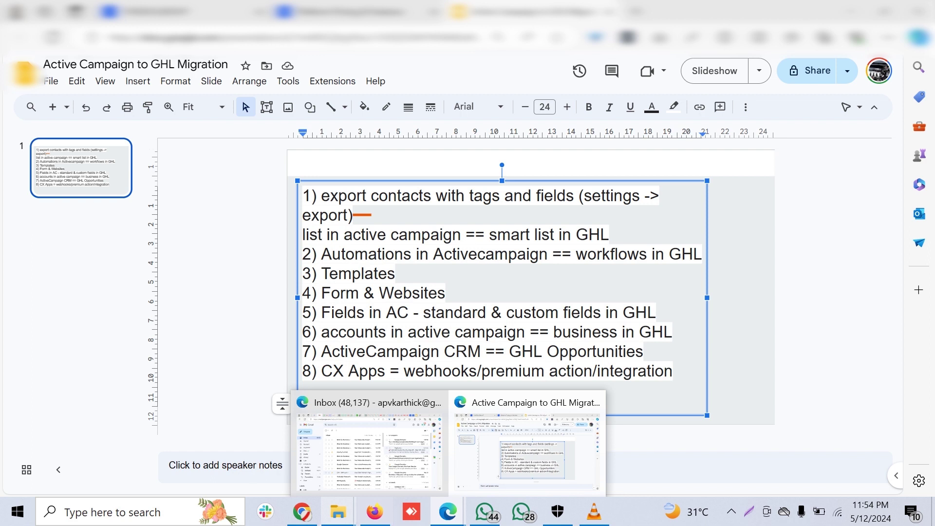
click(375, 511)
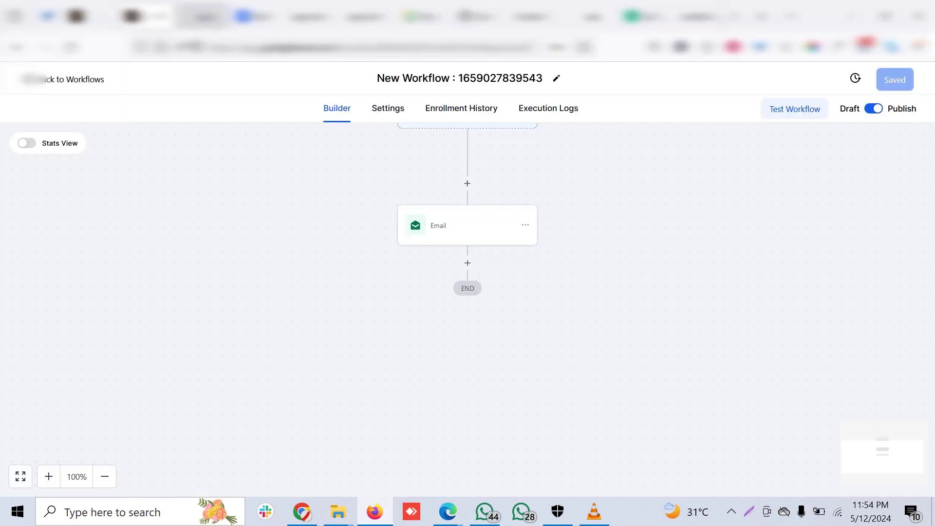
key(alt+Left)
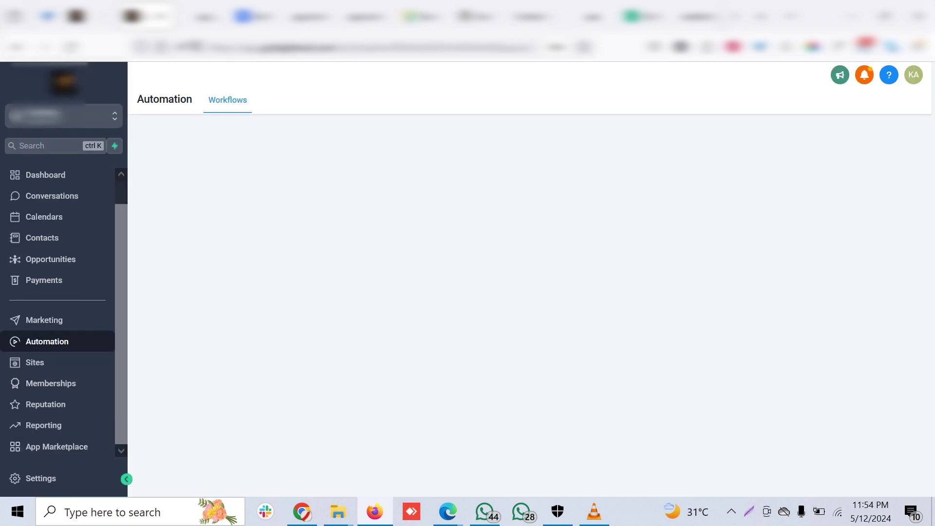
click(125, 479)
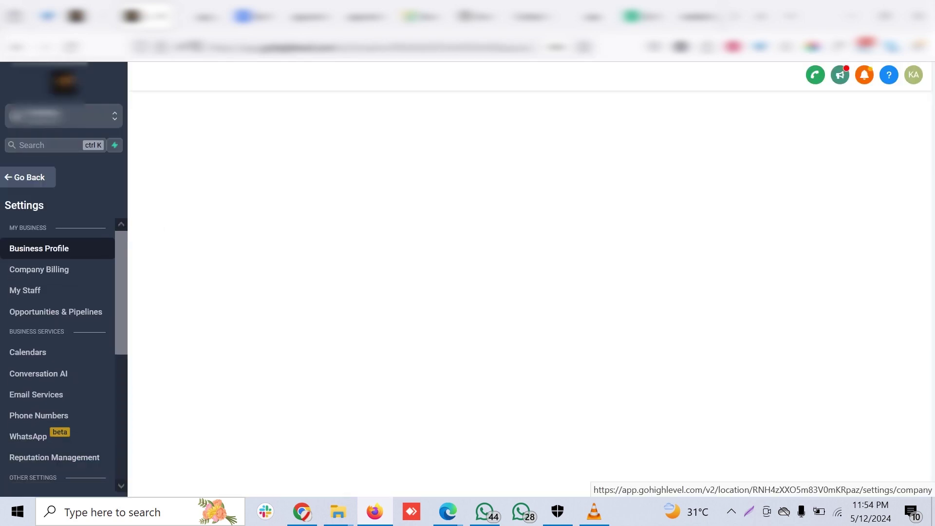
scroll(59, 341, down, 5)
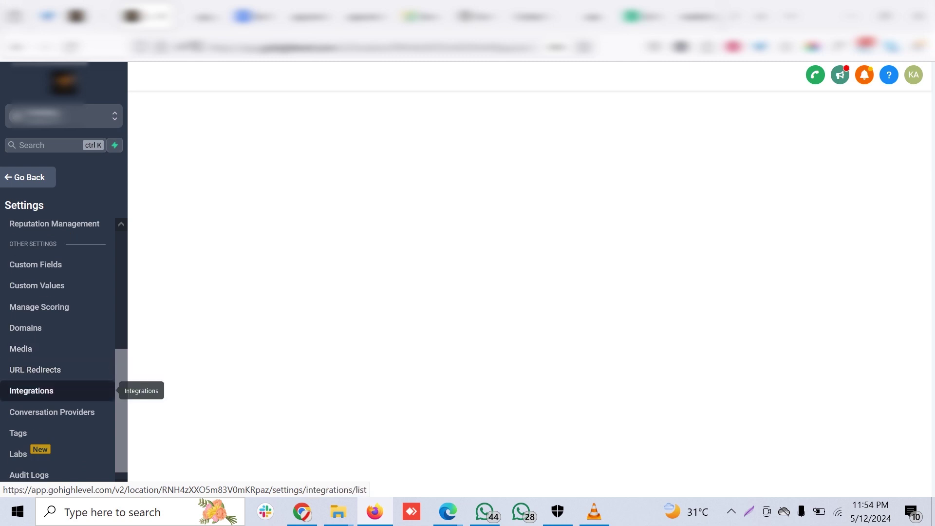
click(58, 391)
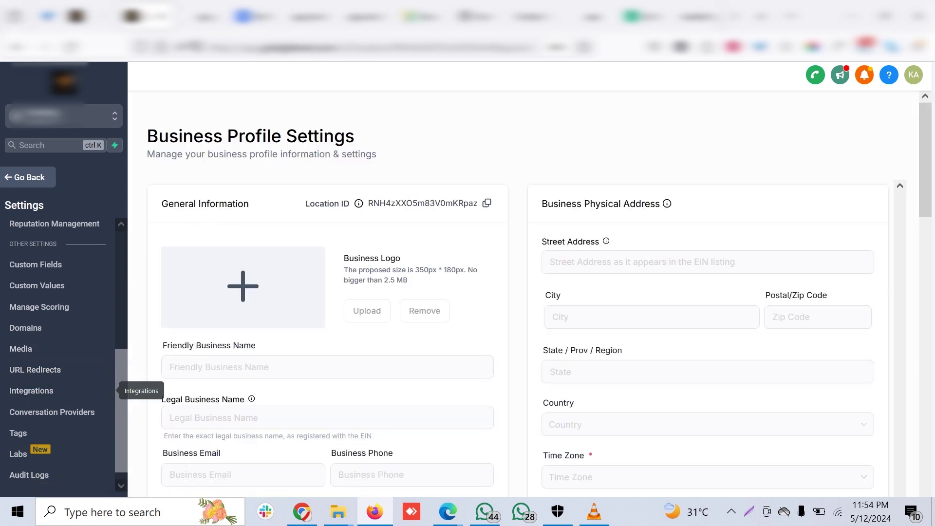
scroll(536, 305, down, 1)
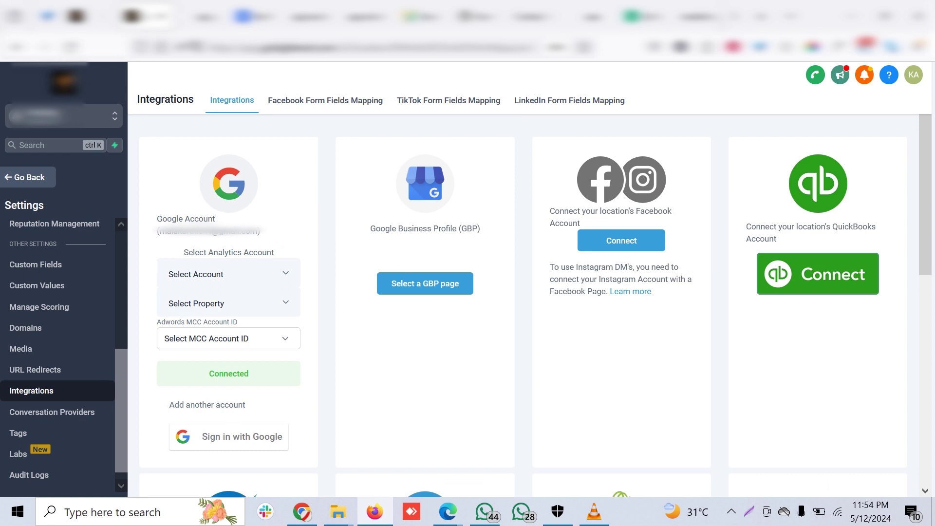
scroll(536, 305, down, 8)
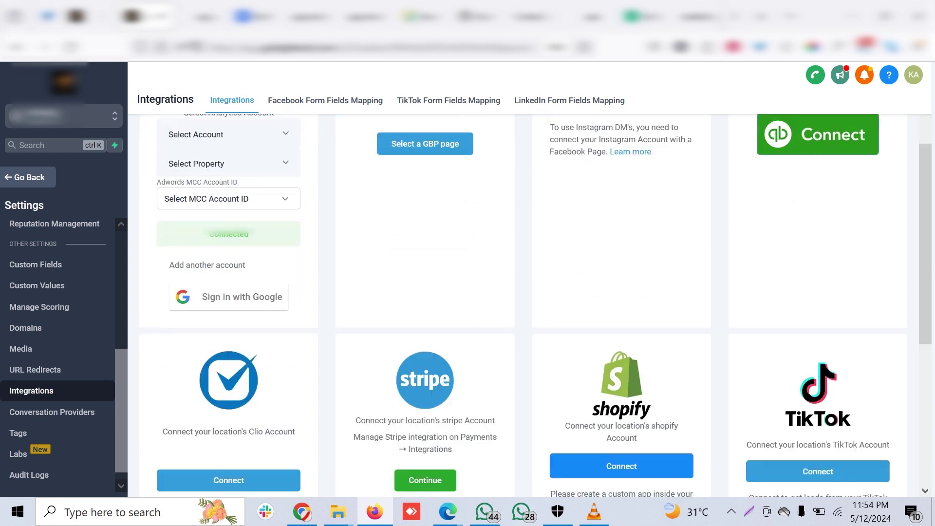
scroll(535, 306, up, 7)
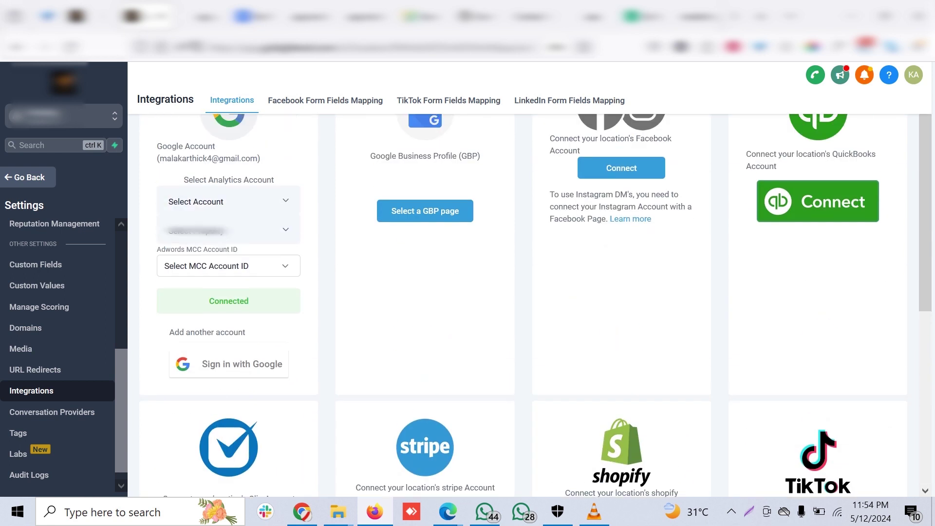
scroll(535, 306, up, 2)
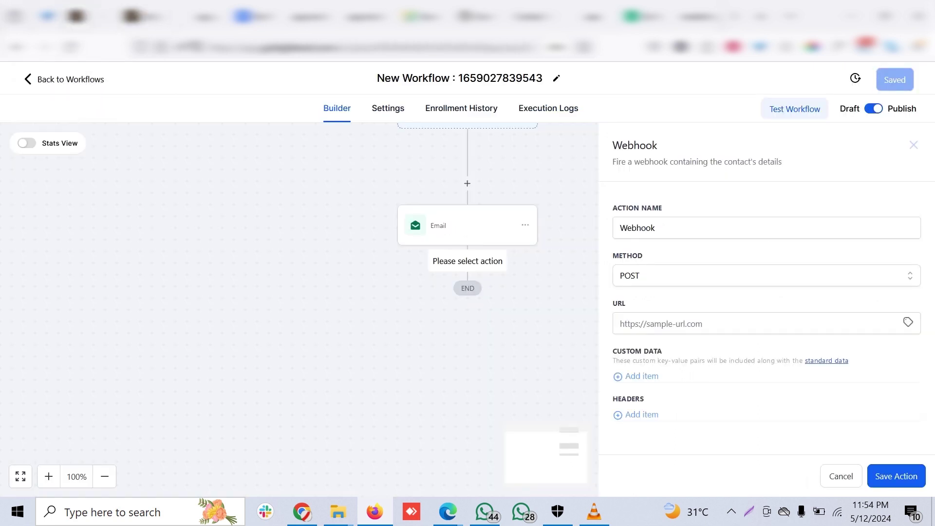
- In the GoHighLevel workflow with the Webhook action open, search the actions for "webh" and close the action list
key(Escape)
click(467, 263)
scroll(760, 310, down, 1)
scroll(760, 310, down, 2)
scroll(760, 309, up, 3)
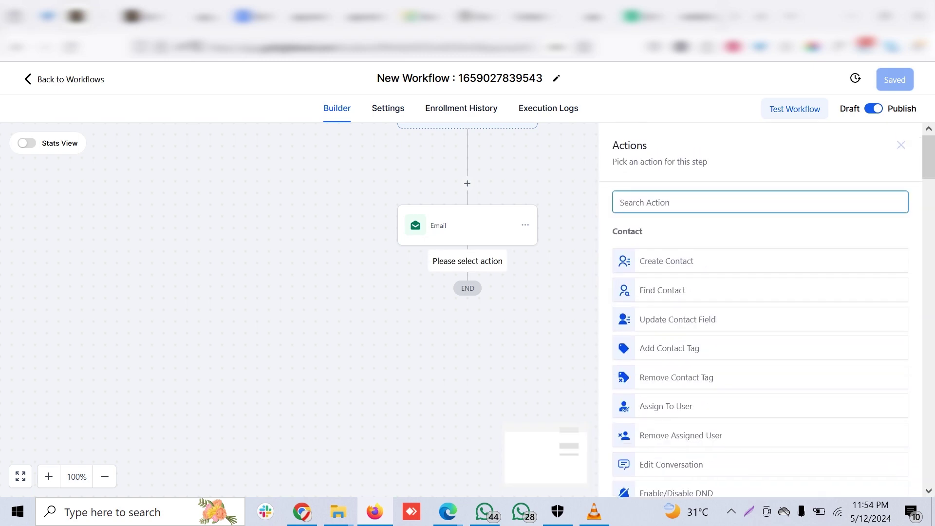
text(webh)
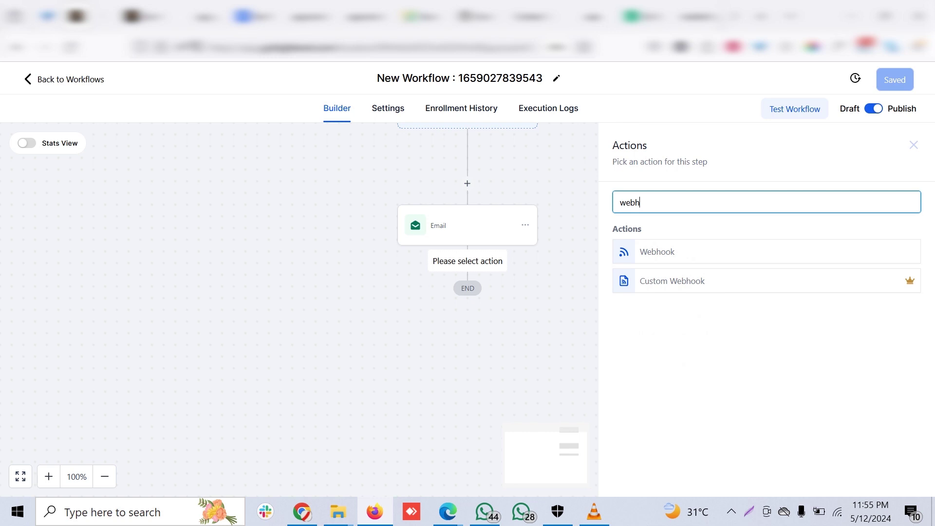
click(914, 144)
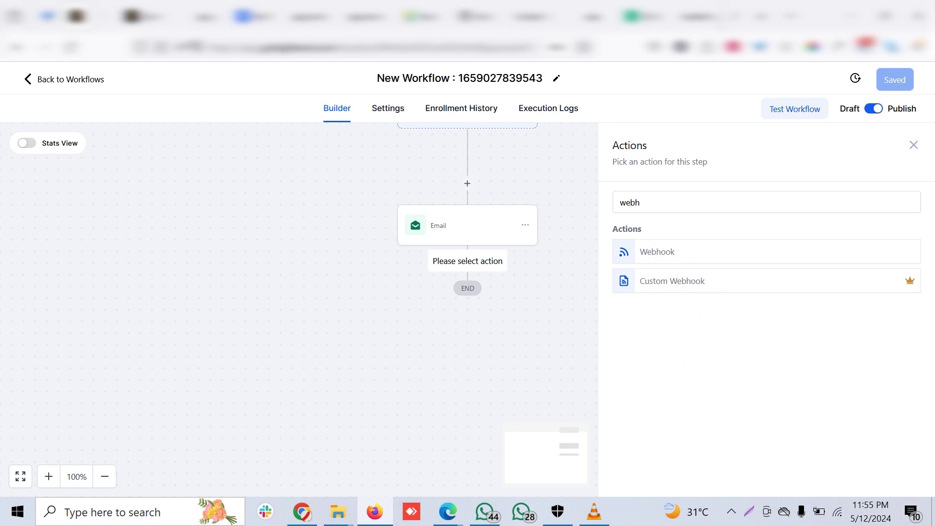
- Search the workflow triggers for "inb" and open the Inbound Webhook trigger, dismissing the prompt to delete it
click(467, 284)
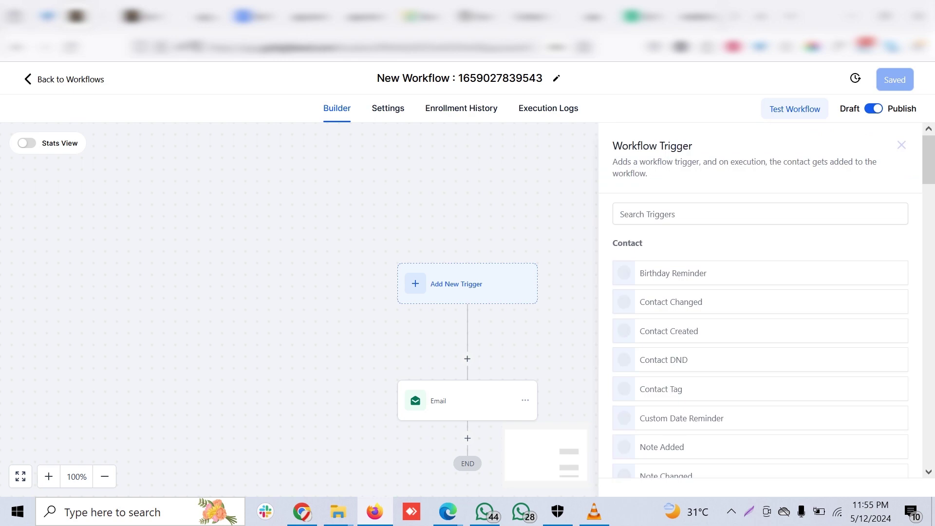
text(inb)
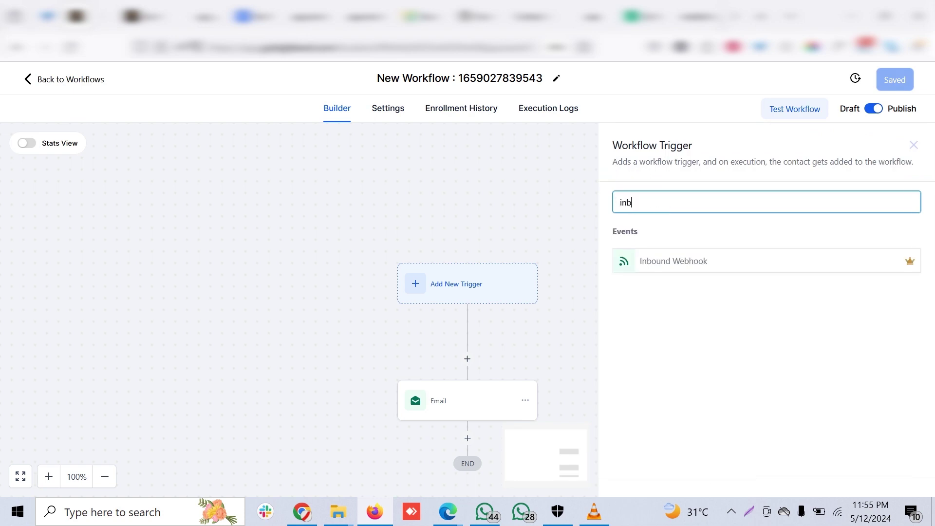
click(673, 260)
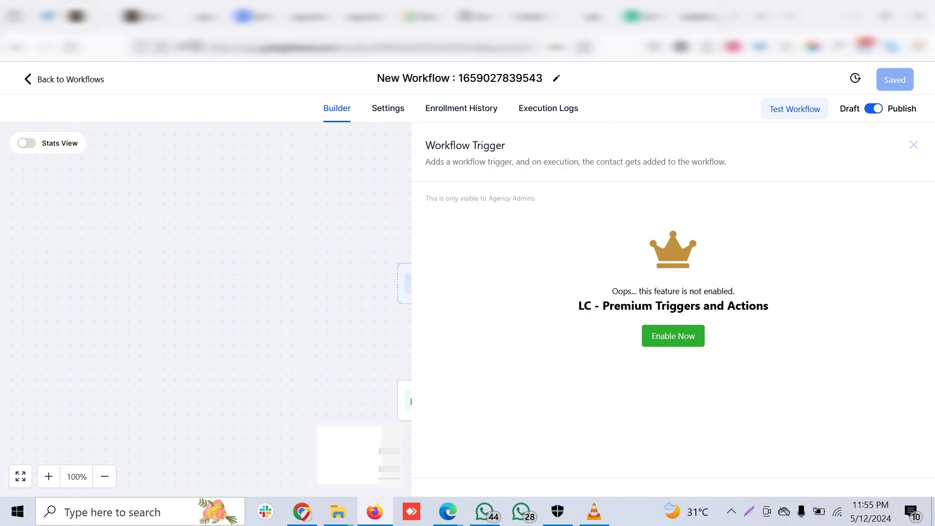
click(914, 144)
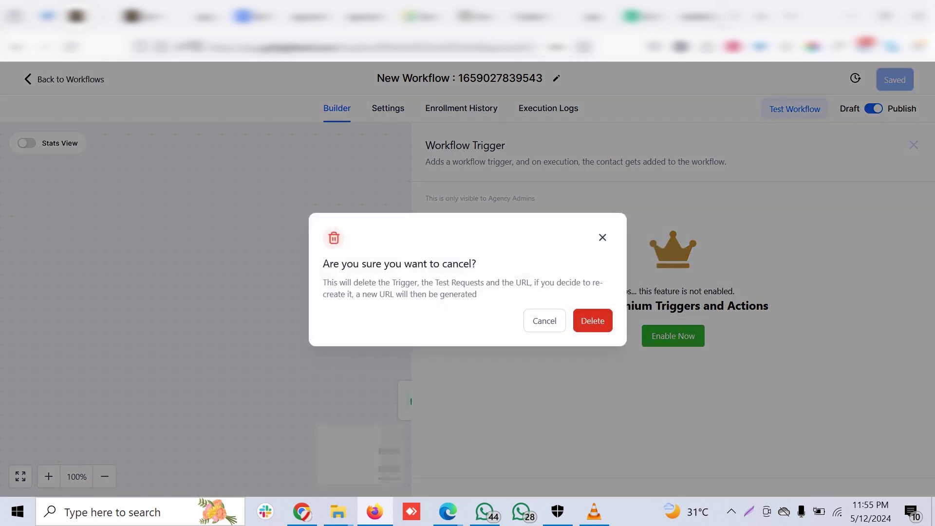
key(Escape)
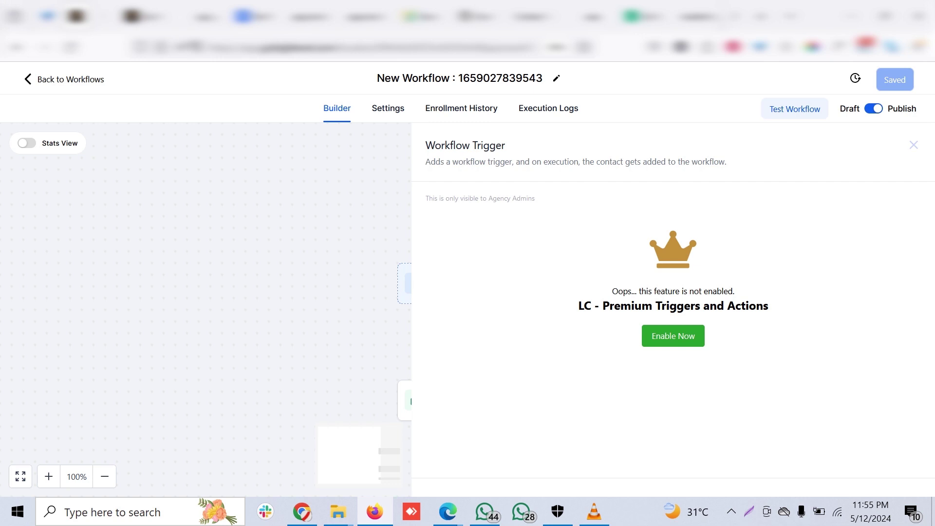
- Switch back to the Active Campaign to GHL Migration slide in Edge
mouse_move(448, 511)
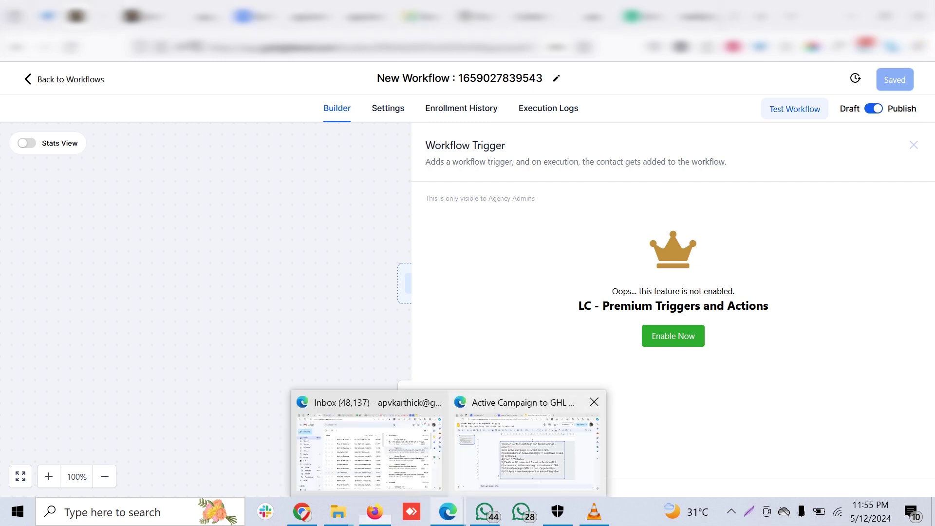
click(522, 428)
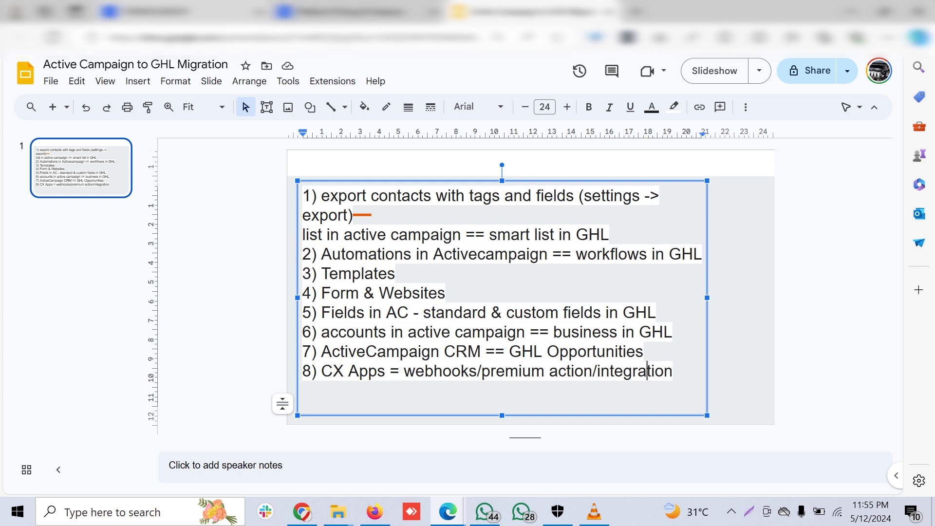
- Highlight the CX Apps mapping text in item 8 of the migration slide
drag(321, 371, 674, 371)
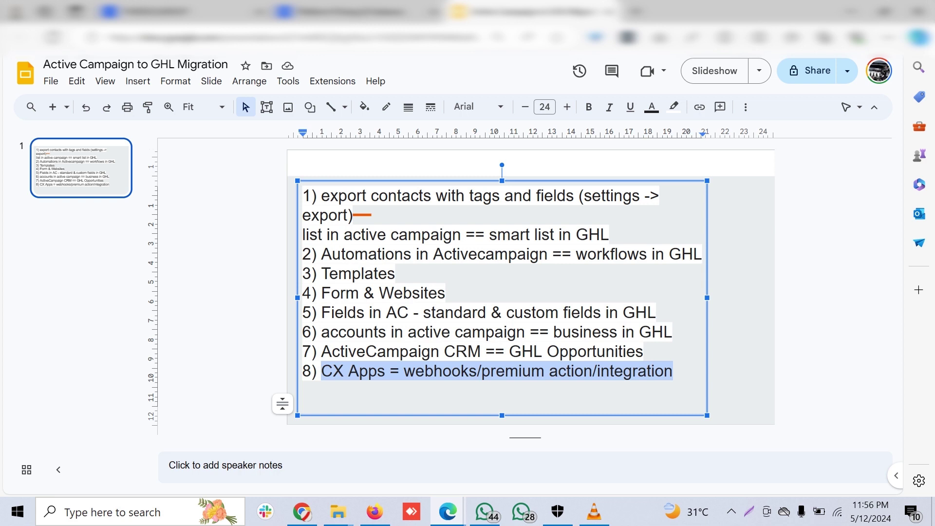
- Open the Website Forms list in a duplicate of the ActiveCampaign All Apps browser tab, and return to the migration slide
click(180, 11)
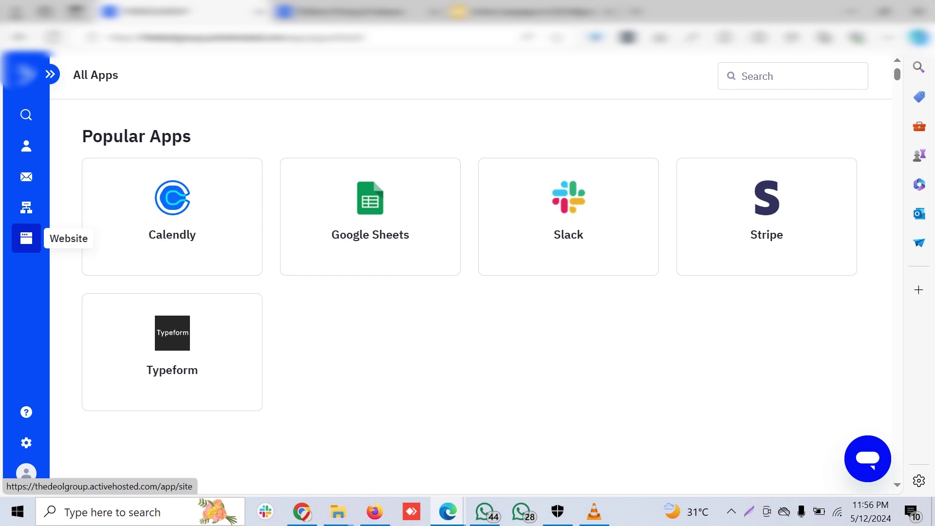
right_click(138, 11)
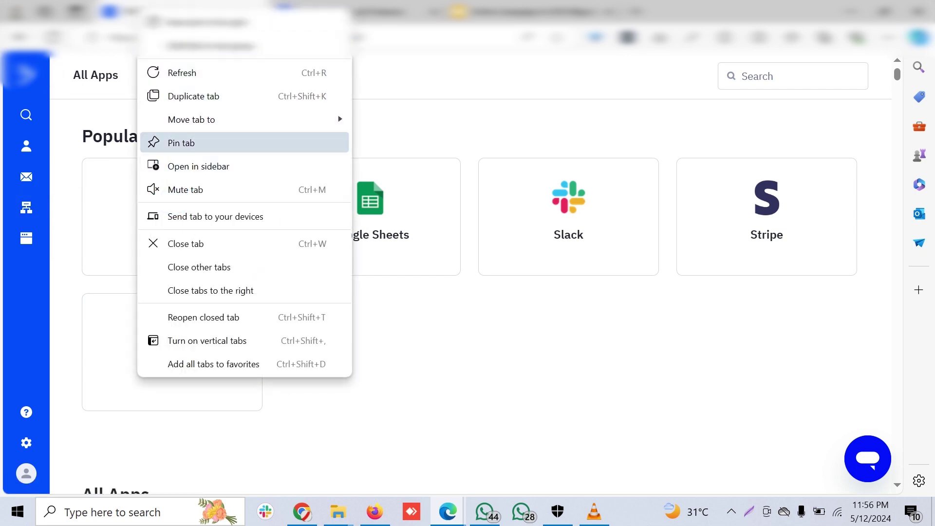
click(193, 96)
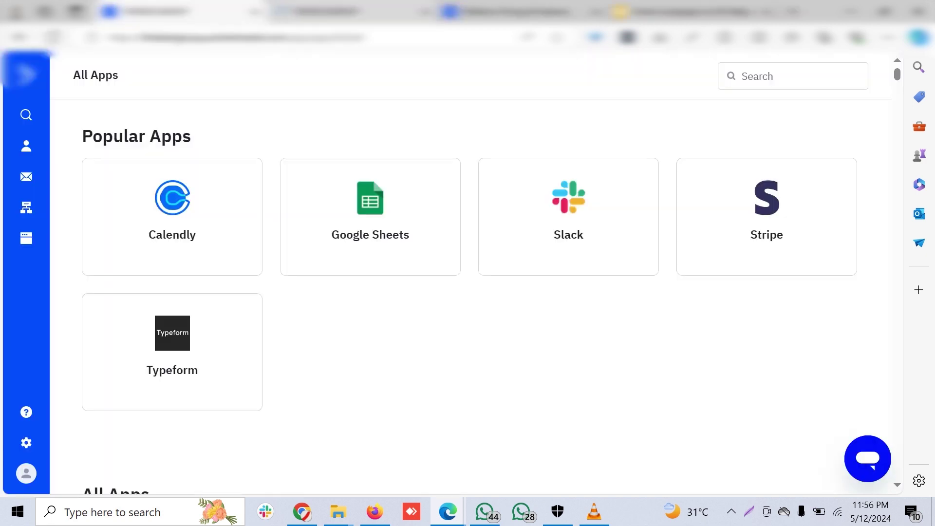
click(341, 10)
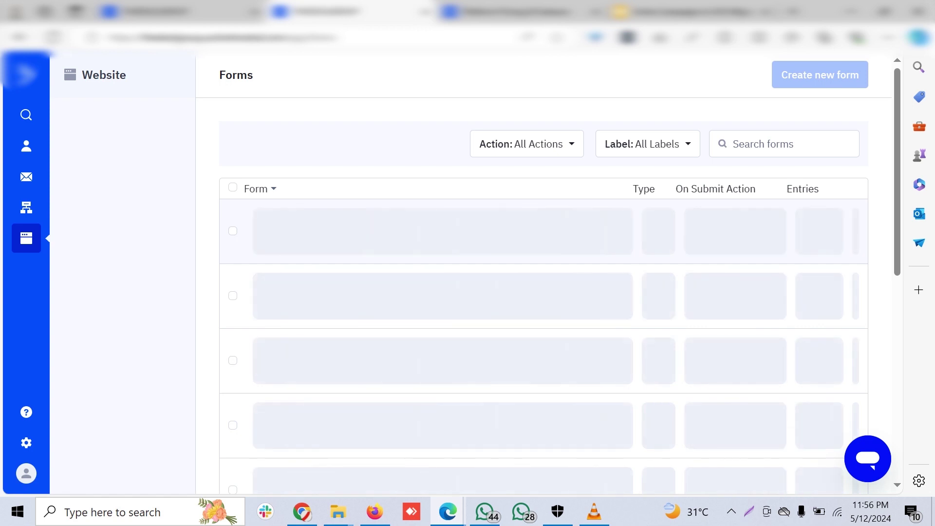
click(686, 11)
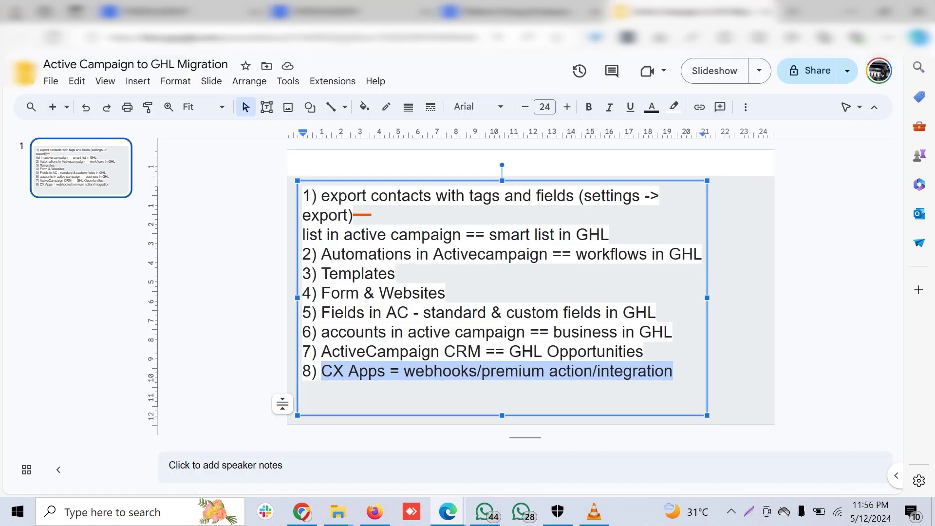